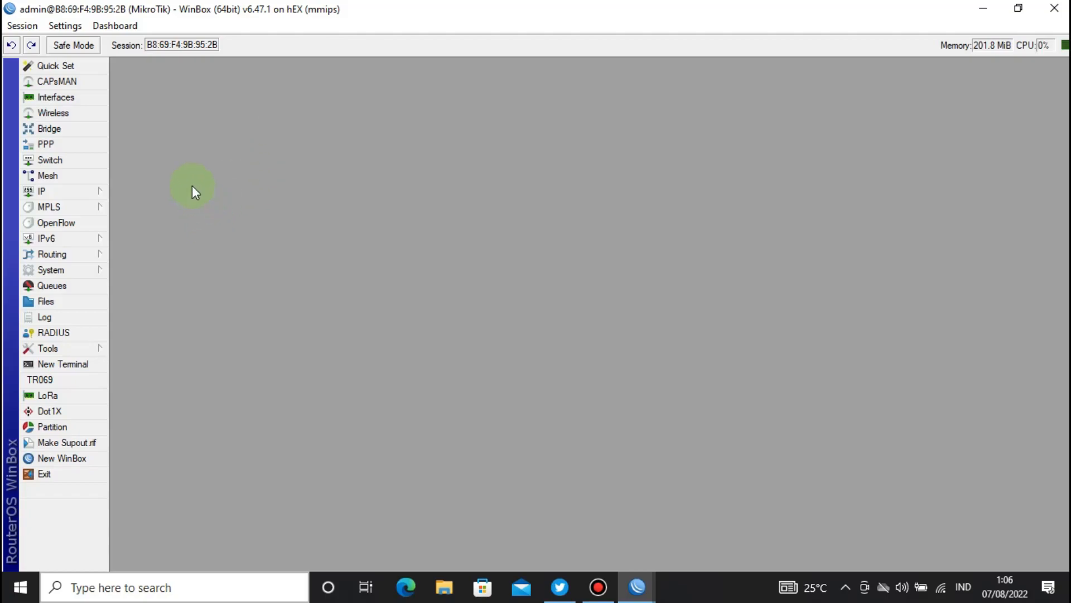
Step: Eject the Cruzer Blade drive in the system disk list and format it with the fat32 file system
{"action": "left_click", "coordinate": [87, 272]}
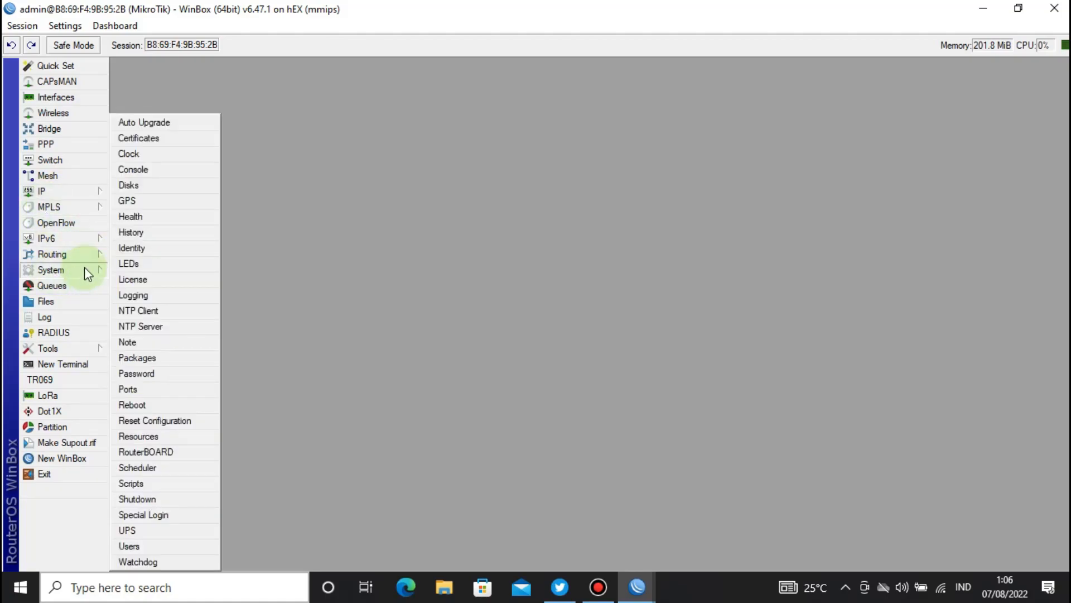
{"action": "left_click", "coordinate": [139, 186]}
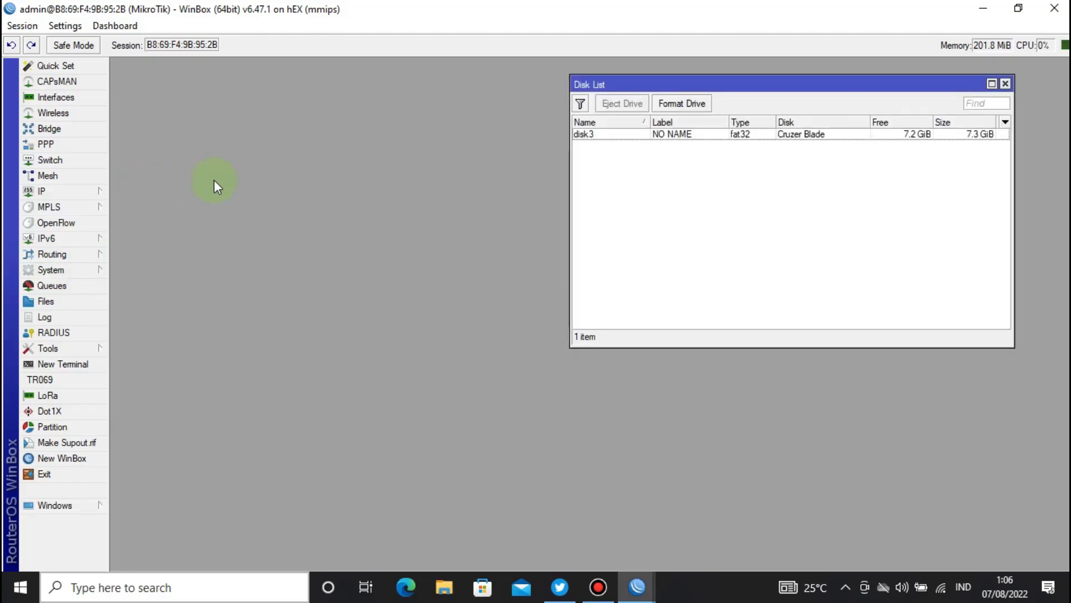
{"action": "left_click_drag", "start_coordinate": [734, 84], "coordinate": [473, 84]}
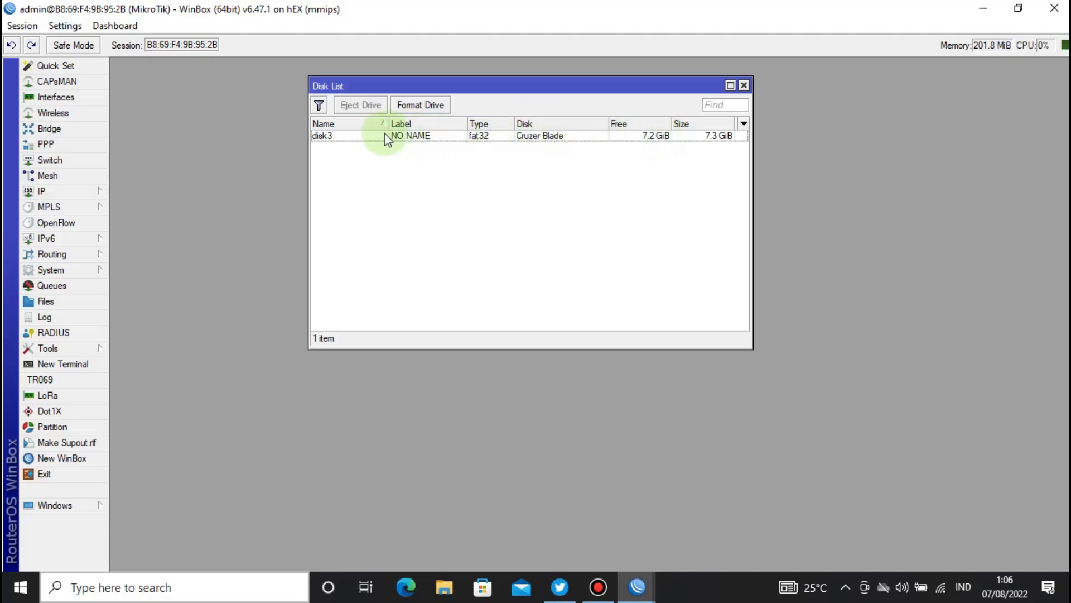
{"action": "left_click", "coordinate": [418, 136]}
{"action": "left_click", "coordinate": [367, 105]}
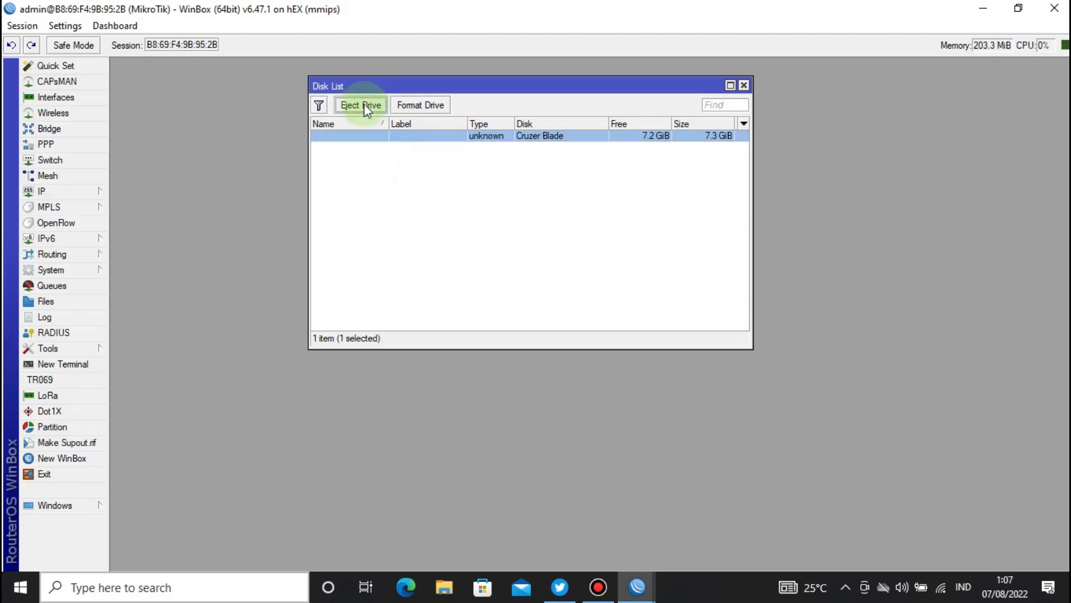
{"action": "left_click", "coordinate": [421, 106]}
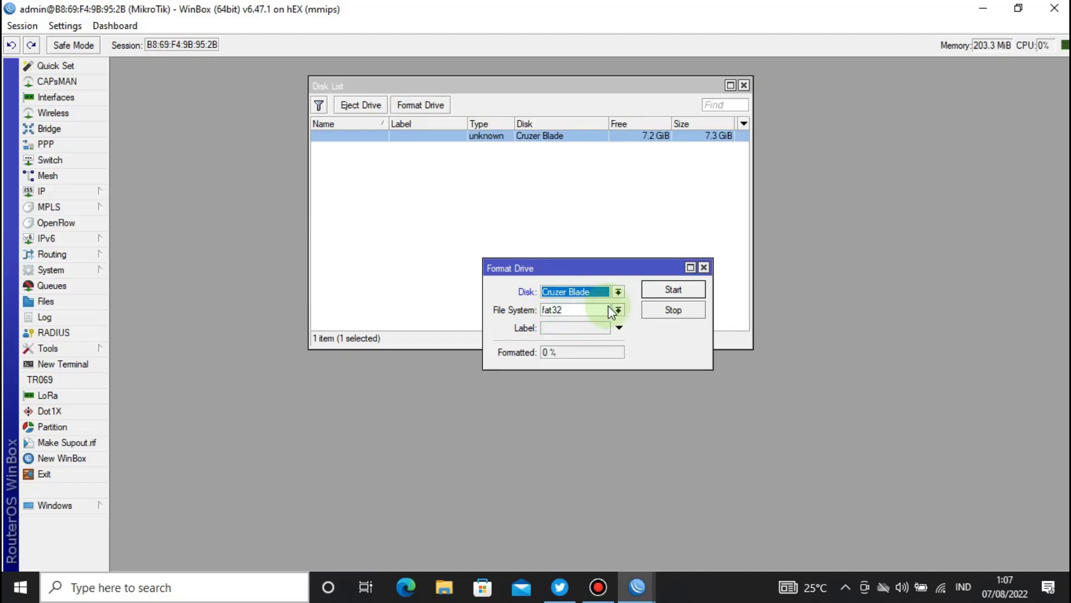
{"action": "left_click", "coordinate": [673, 290]}
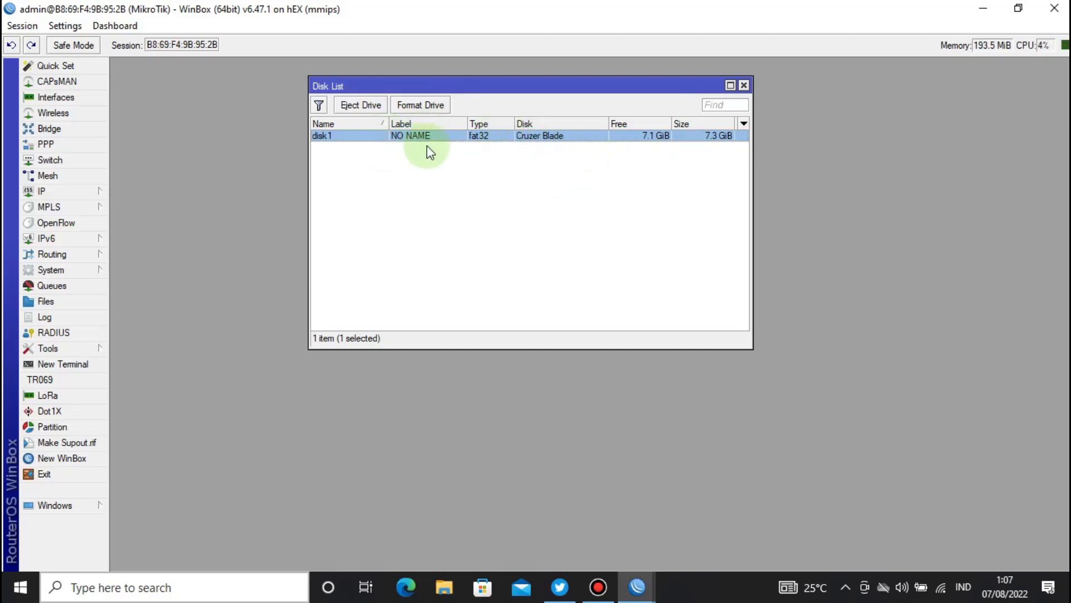
Step: Rename the formatted Cruzer Blade disk to TUTORIAL, apply the change and close the disk list
{"action": "double_click", "coordinate": [324, 141]}
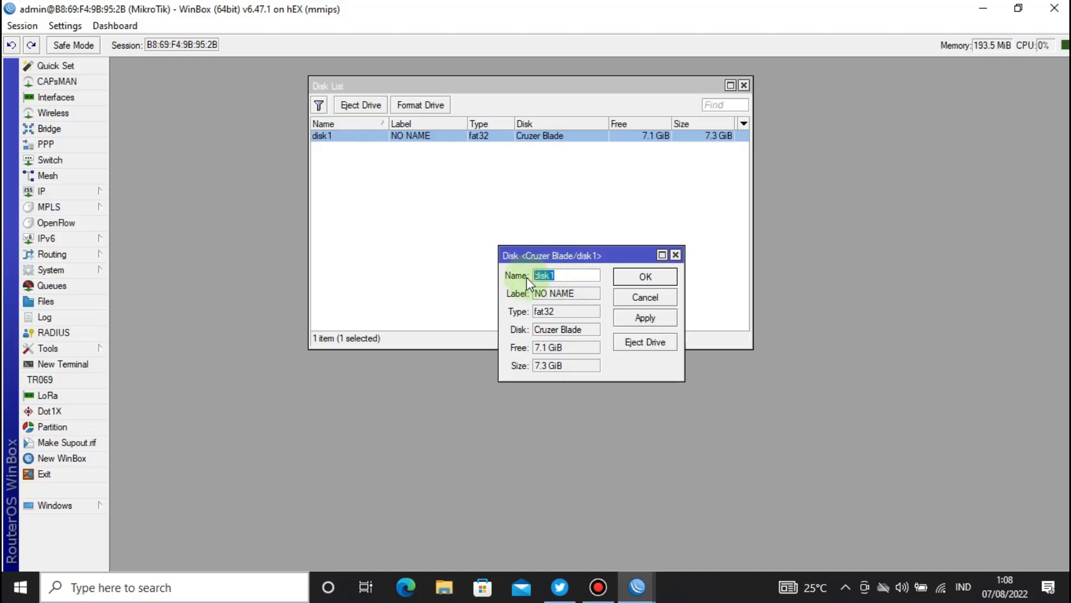
{"action": "type", "text": "TUTORIAL"}
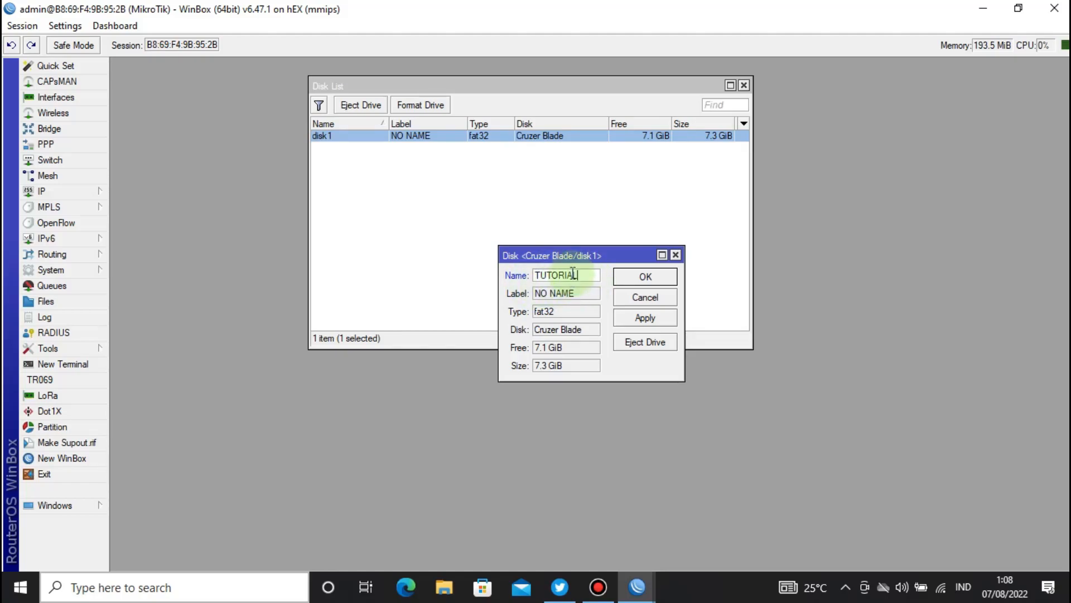
{"action": "left_click", "coordinate": [657, 316]}
{"action": "left_click", "coordinate": [652, 278]}
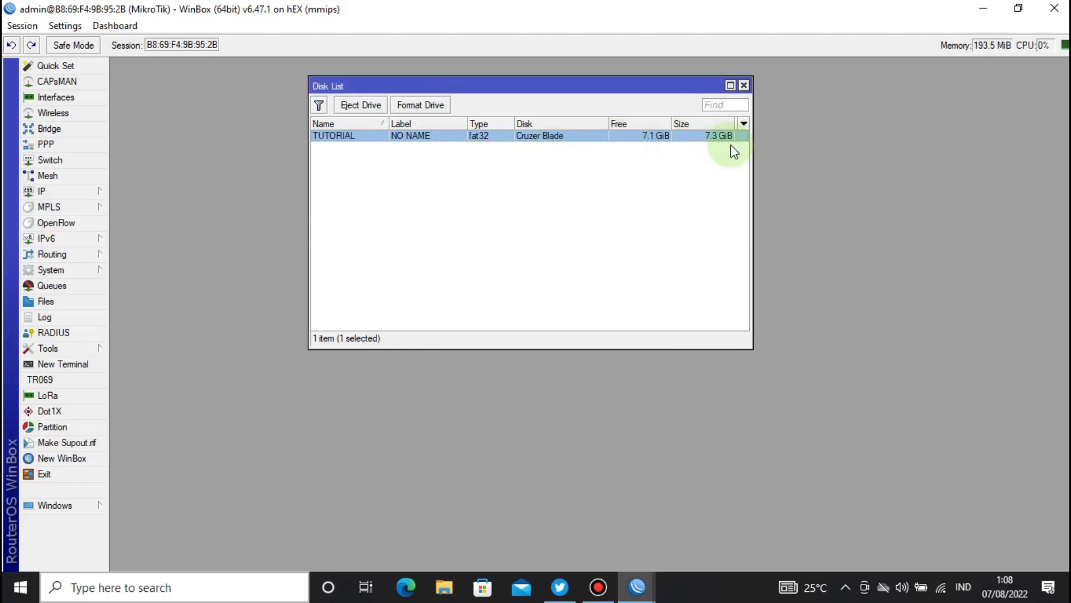
{"action": "left_click", "coordinate": [743, 85]}
Step: Open the IP web proxy settings, enable the proxy and turn on Cache On Disk
{"action": "left_click", "coordinate": [96, 192]}
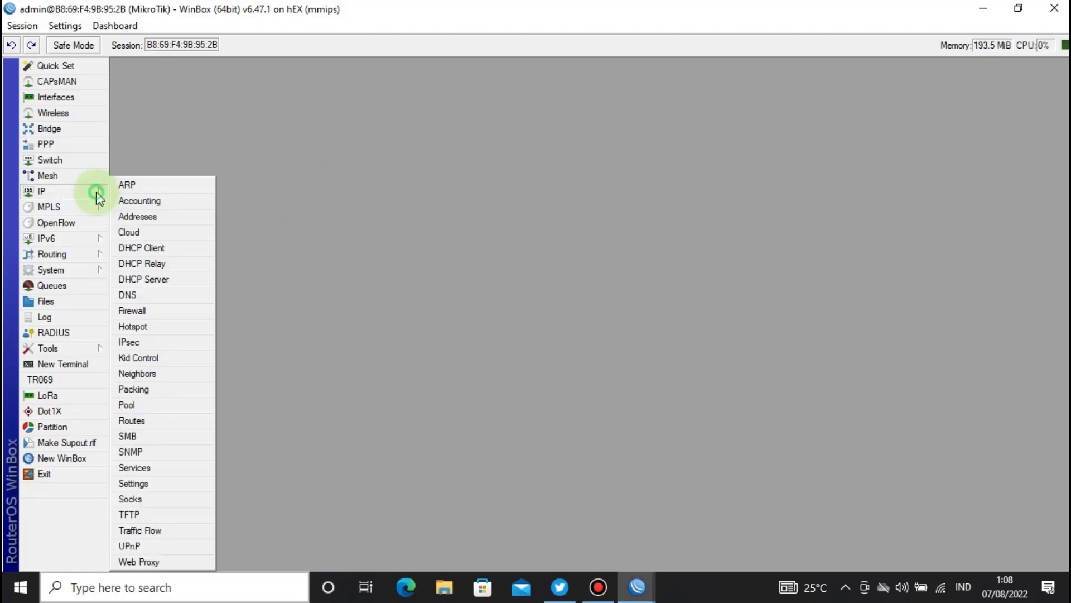
{"action": "left_click", "coordinate": [132, 562]}
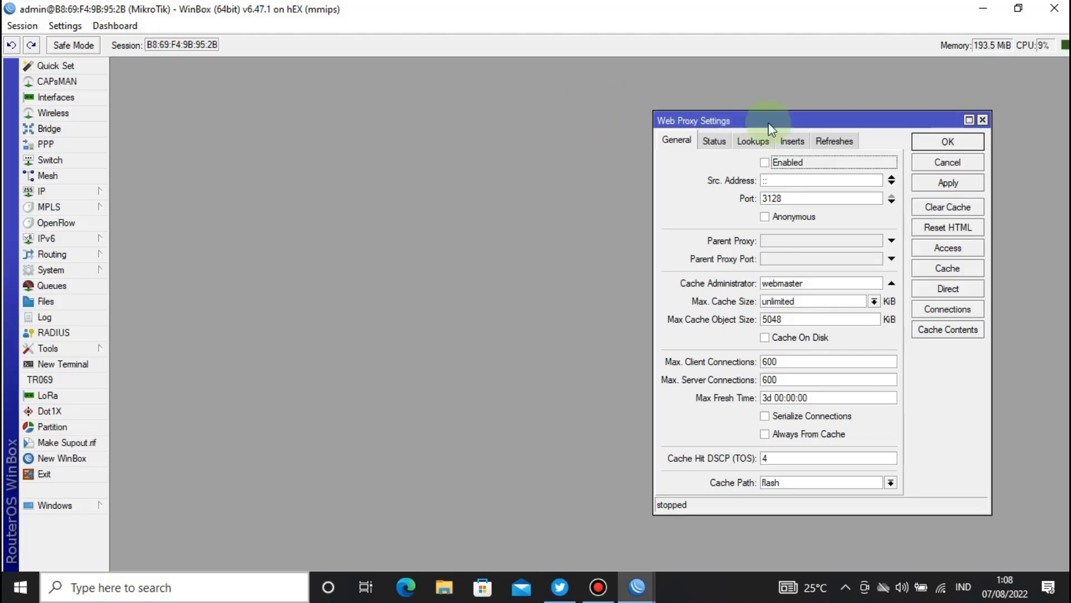
{"action": "left_click_drag", "start_coordinate": [871, 119], "coordinate": [639, 79]}
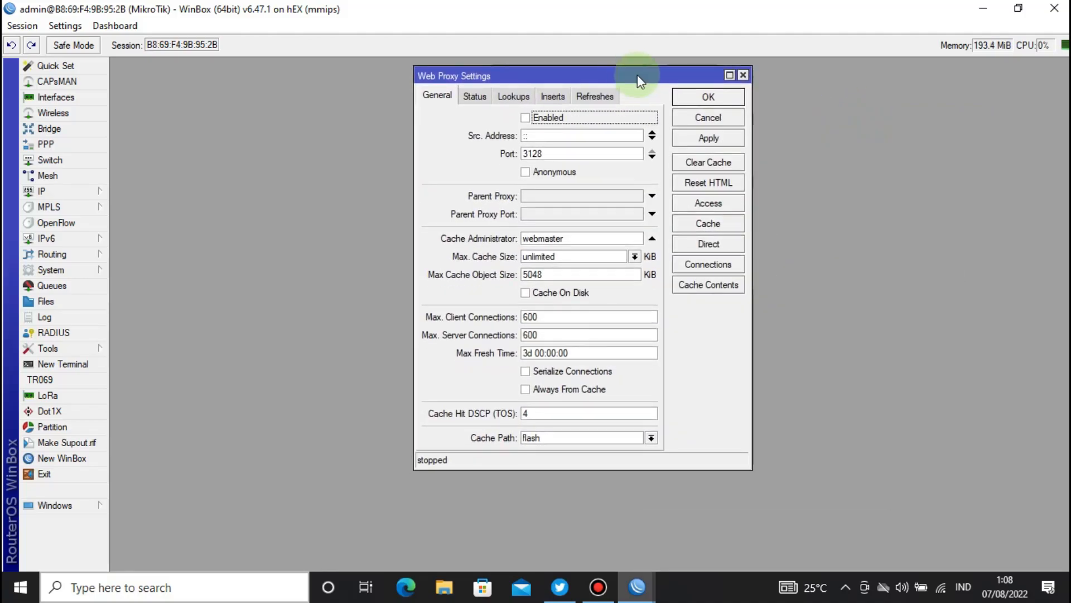
{"action": "left_click", "coordinate": [729, 75]}
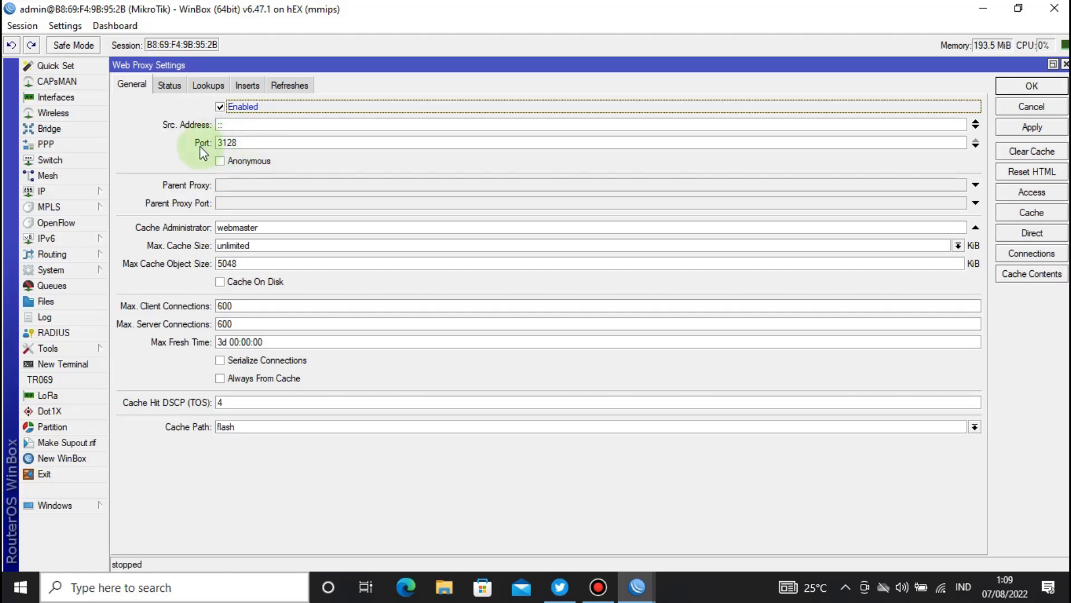
{"action": "left_click", "coordinate": [249, 142]}
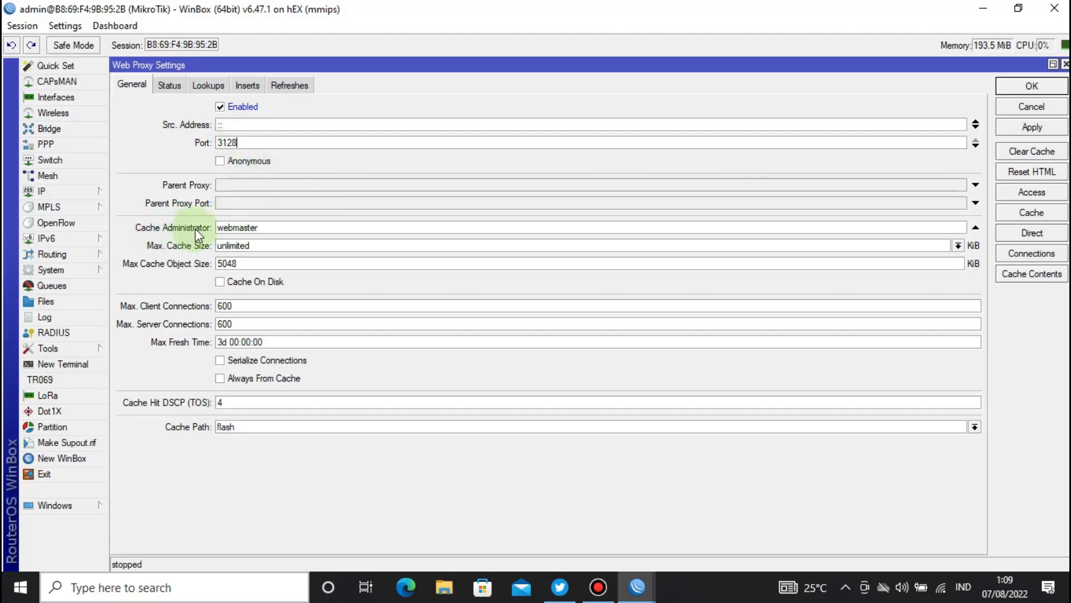
{"action": "left_click", "coordinate": [265, 229]}
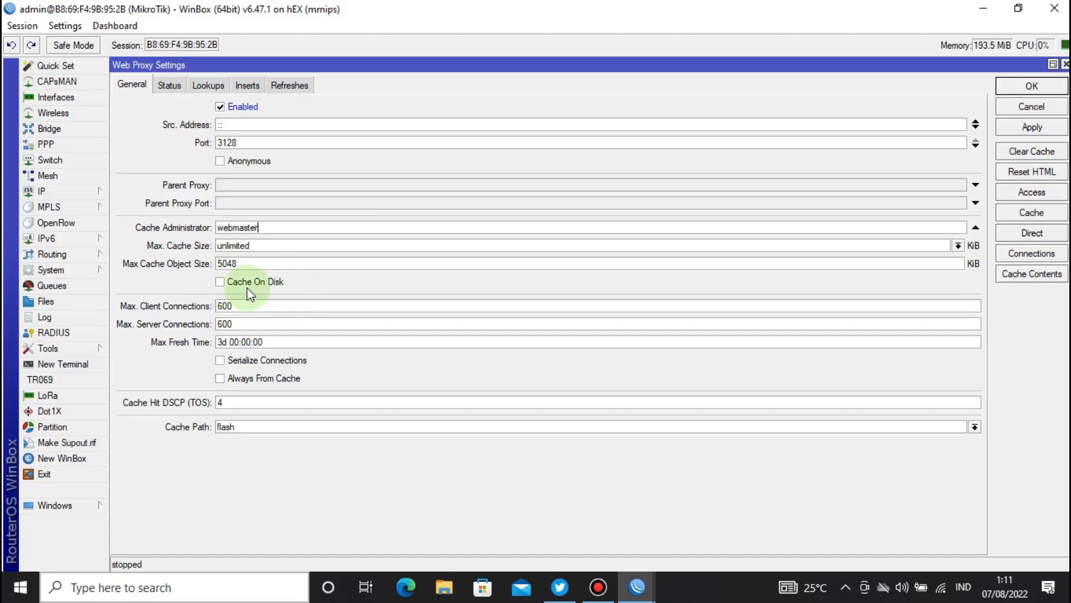
{"action": "left_click", "coordinate": [220, 283]}
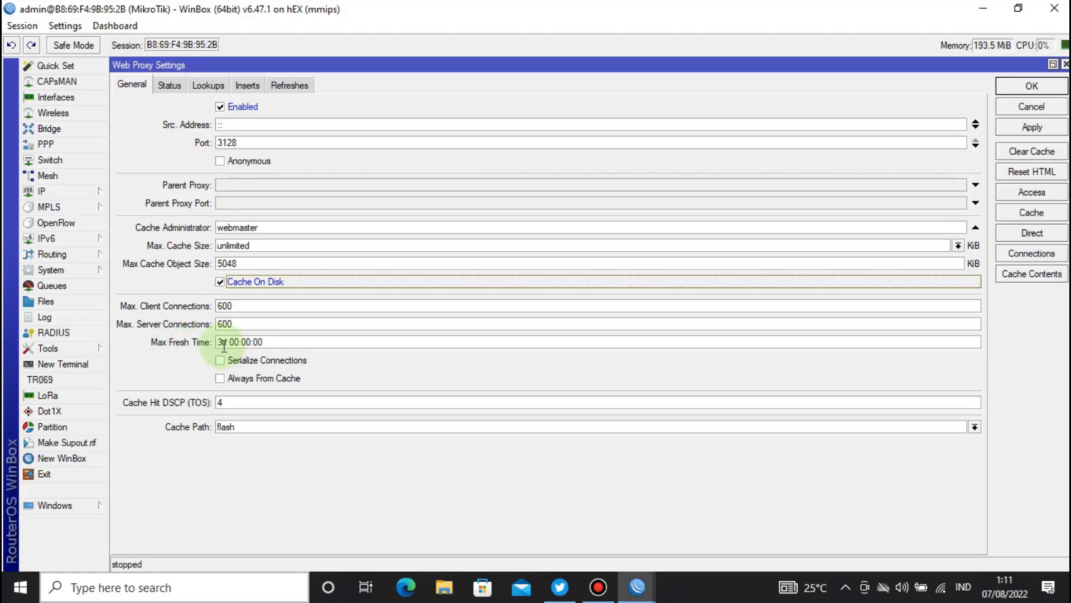
Step: Set the web proxy's Max Fresh Time to 10d 00:00:00
{"action": "left_click_drag", "start_coordinate": [224, 344], "coordinate": [216, 345]}
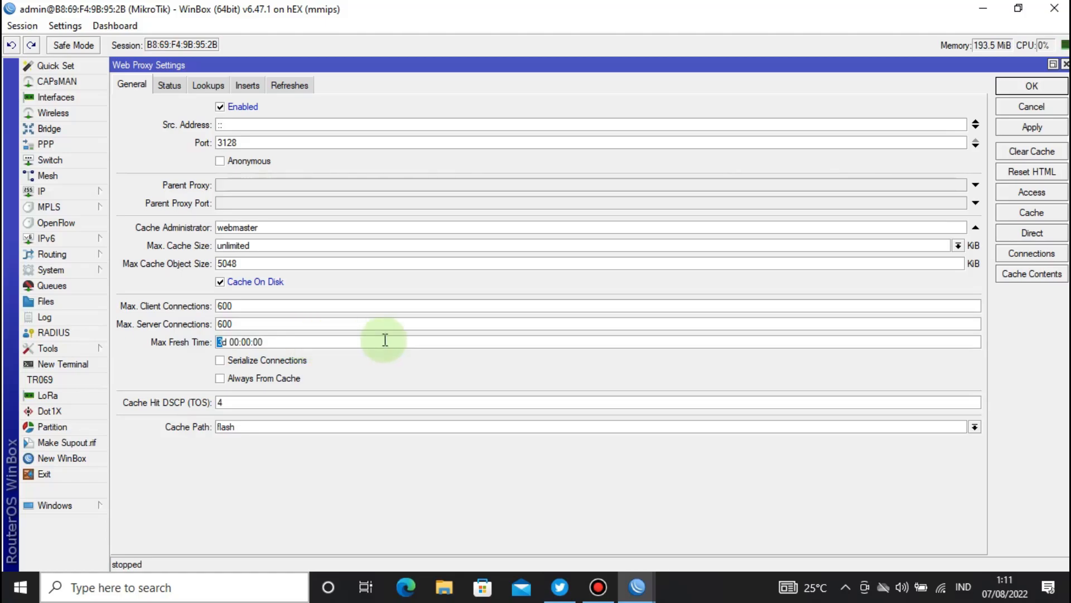
{"action": "double_click", "coordinate": [220, 342]}
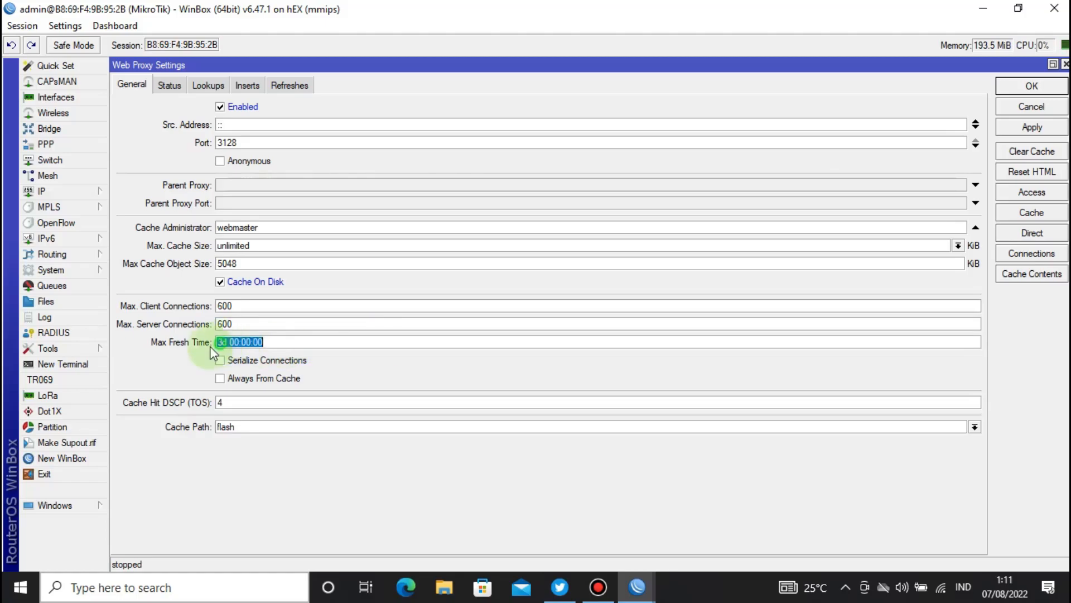
{"action": "left_click", "coordinate": [222, 342]}
{"action": "left_click_drag", "start_coordinate": [221, 342], "coordinate": [213, 346]}
{"action": "type", "text": "10"}
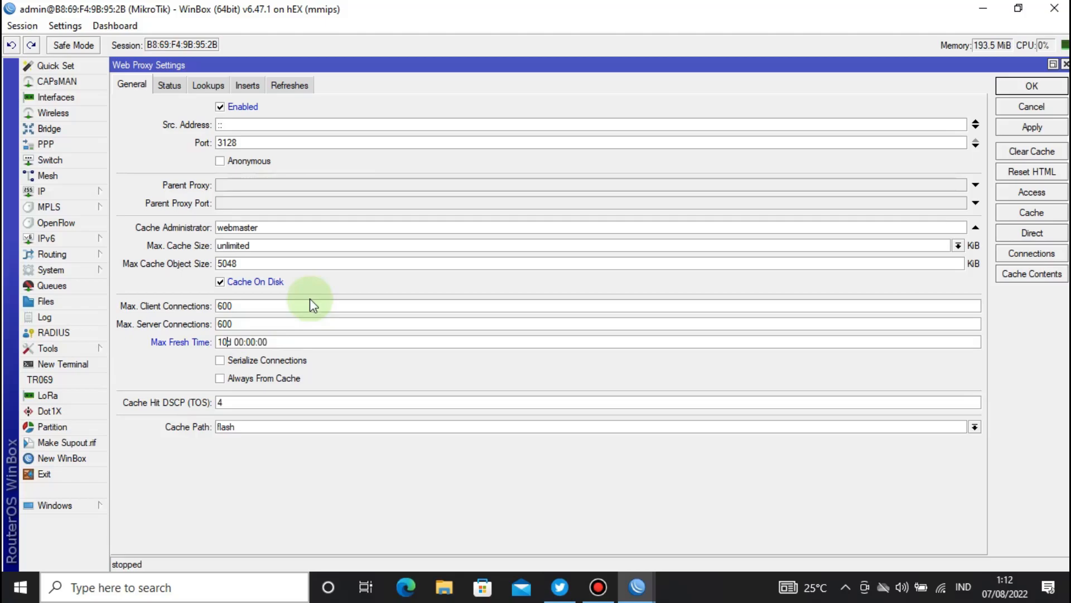
Step: Turn on Always From Cache, set the cache path to TUTORIAL, and save the web proxy settings
{"action": "left_click", "coordinate": [221, 381]}
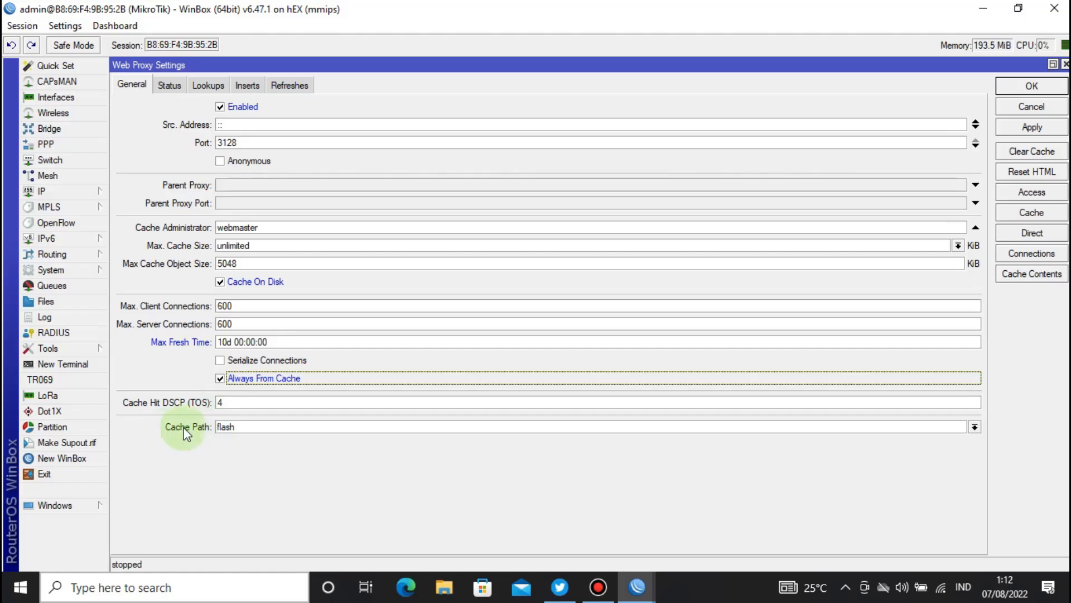
{"action": "left_click", "coordinate": [974, 427]}
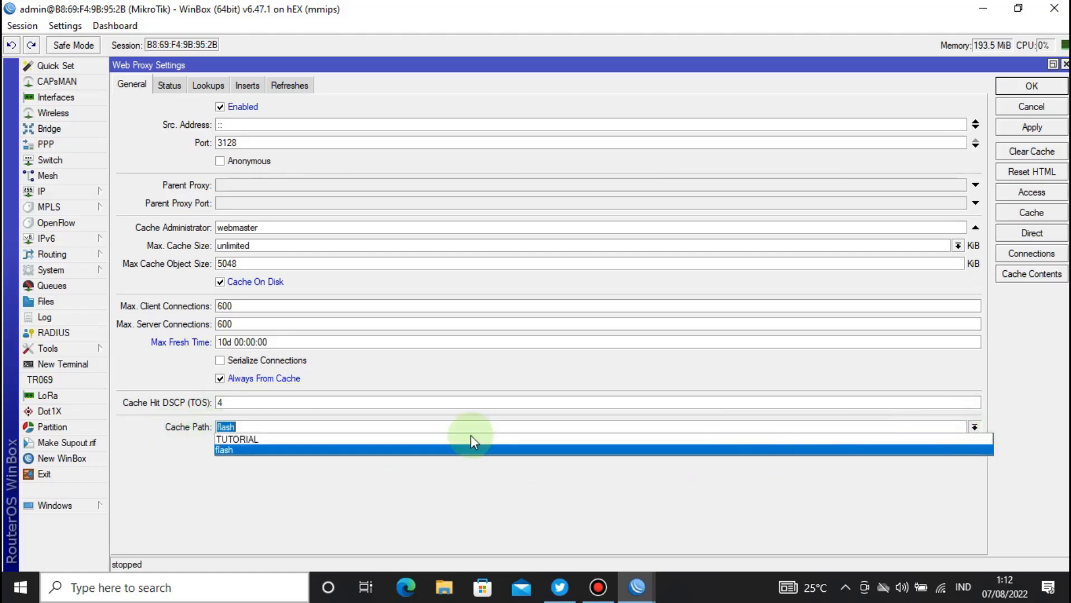
{"action": "left_click", "coordinate": [239, 439]}
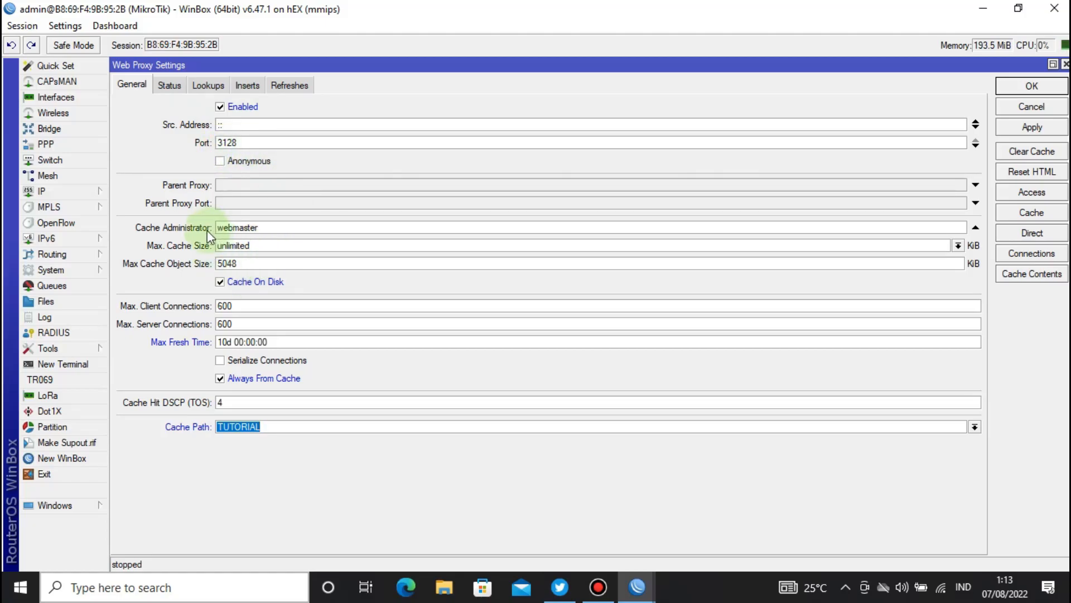
{"action": "left_click", "coordinate": [271, 227]}
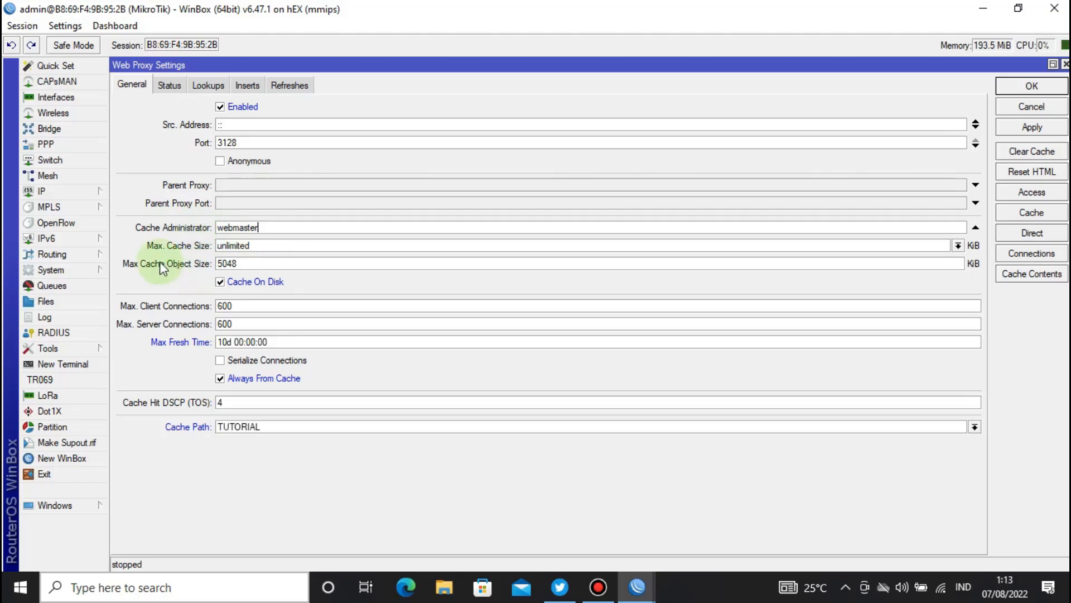
{"action": "left_click", "coordinate": [269, 250]}
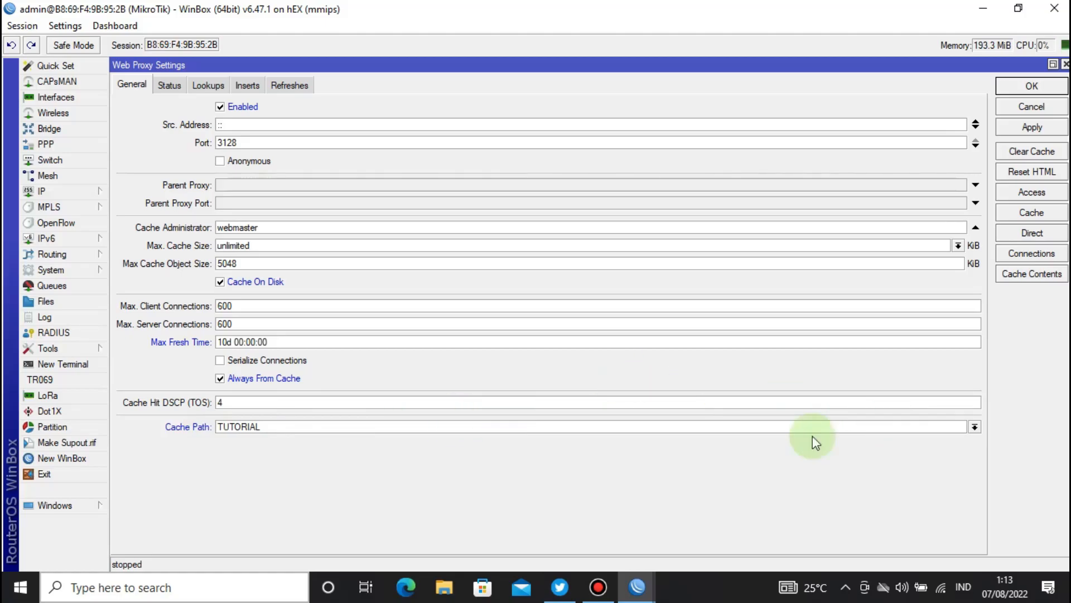
{"action": "left_click", "coordinate": [1048, 130]}
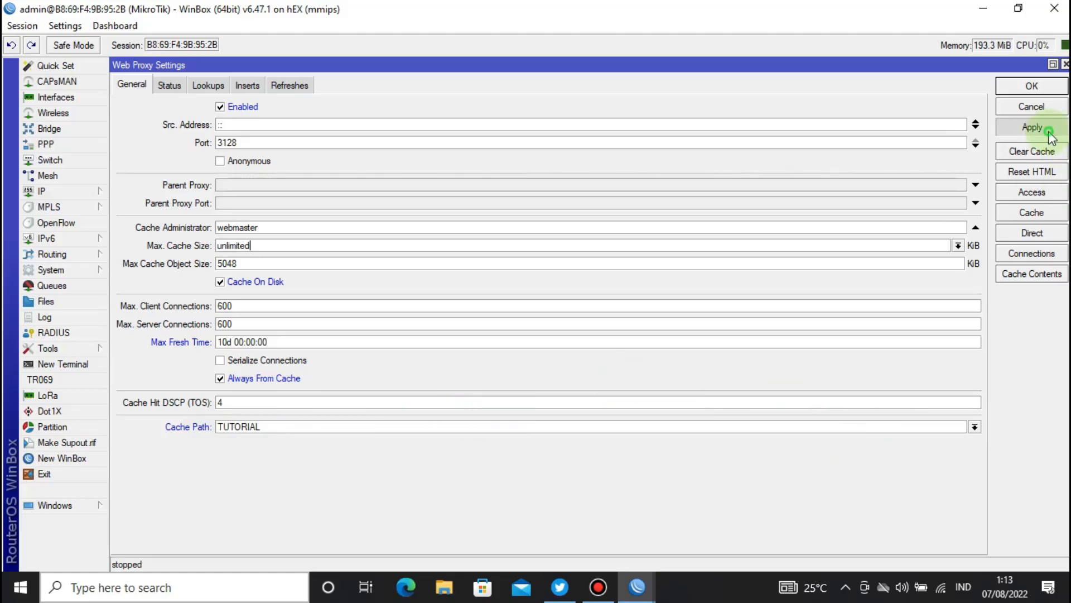
{"action": "left_click", "coordinate": [1032, 90]}
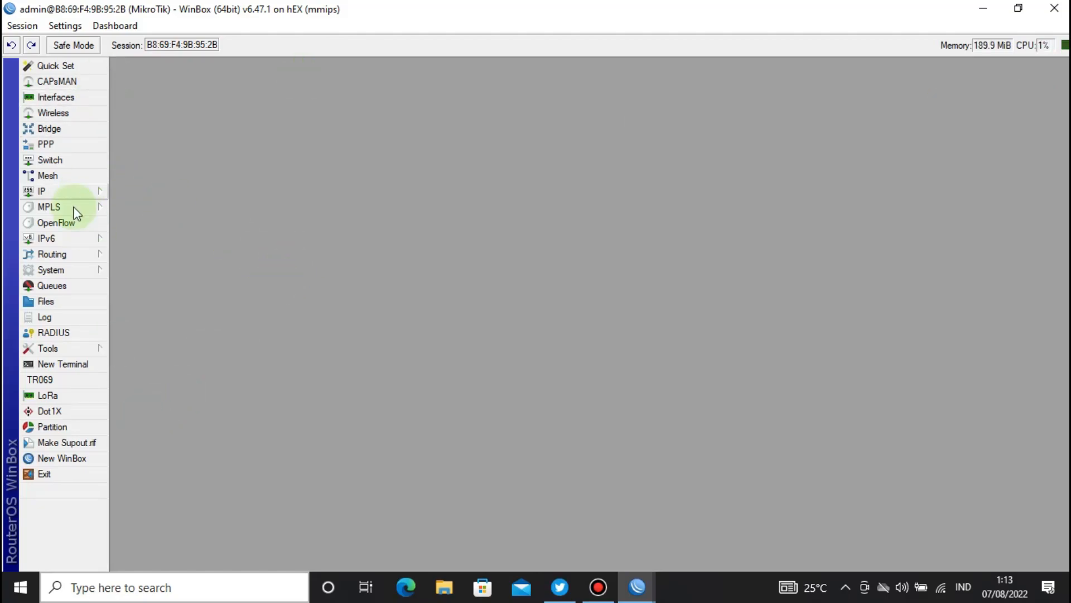
Step: Reopen the web proxy settings and view the proxy's cache contents
{"action": "left_click", "coordinate": [62, 191]}
{"action": "left_click", "coordinate": [159, 561]}
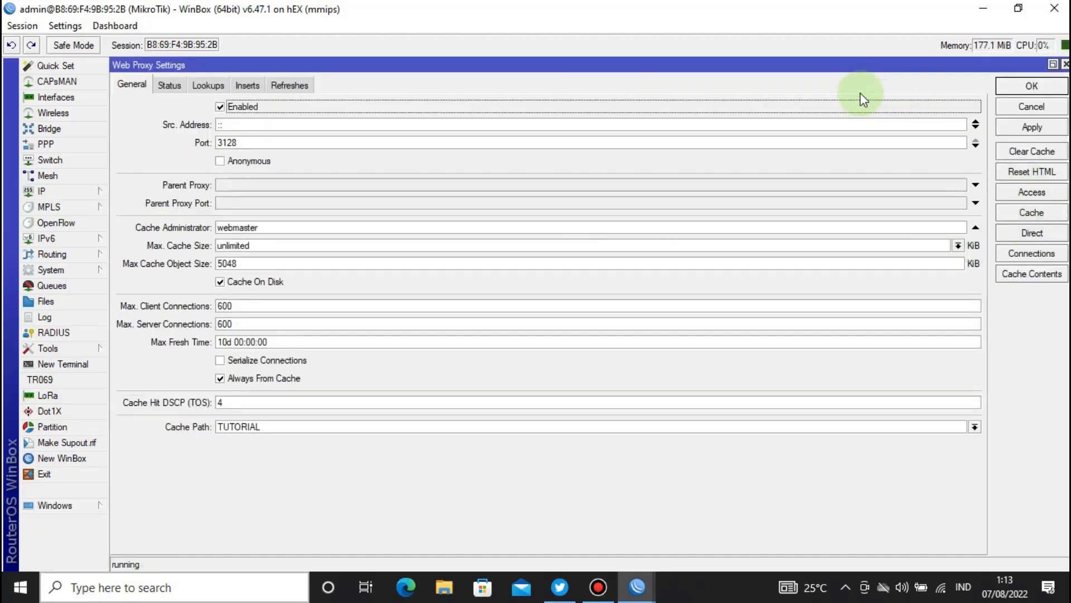
{"action": "left_click", "coordinate": [1041, 281]}
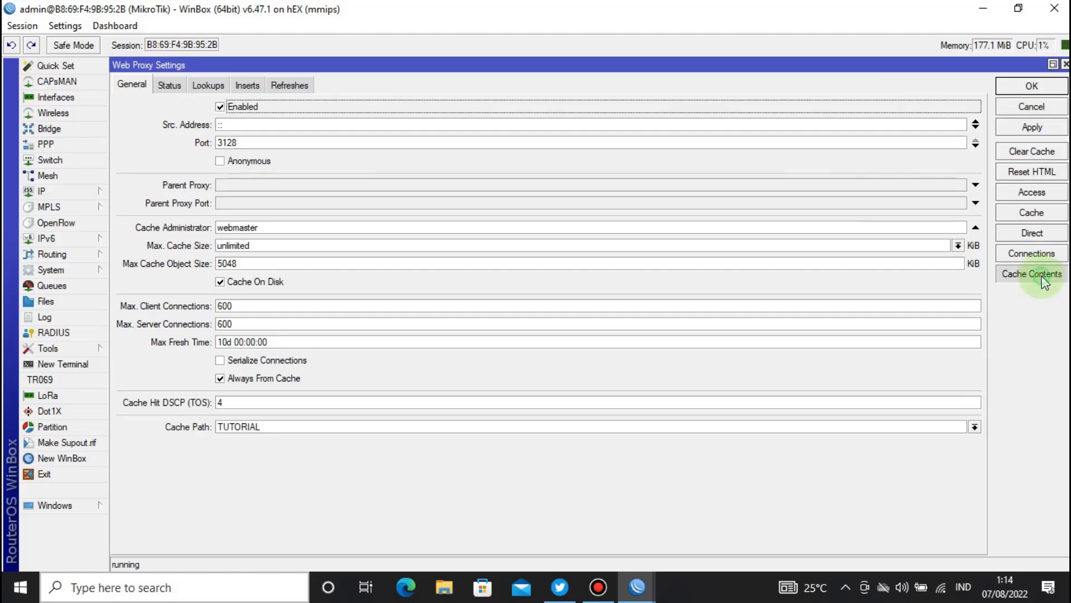
{"action": "left_click_drag", "start_coordinate": [608, 189], "coordinate": [833, 107]}
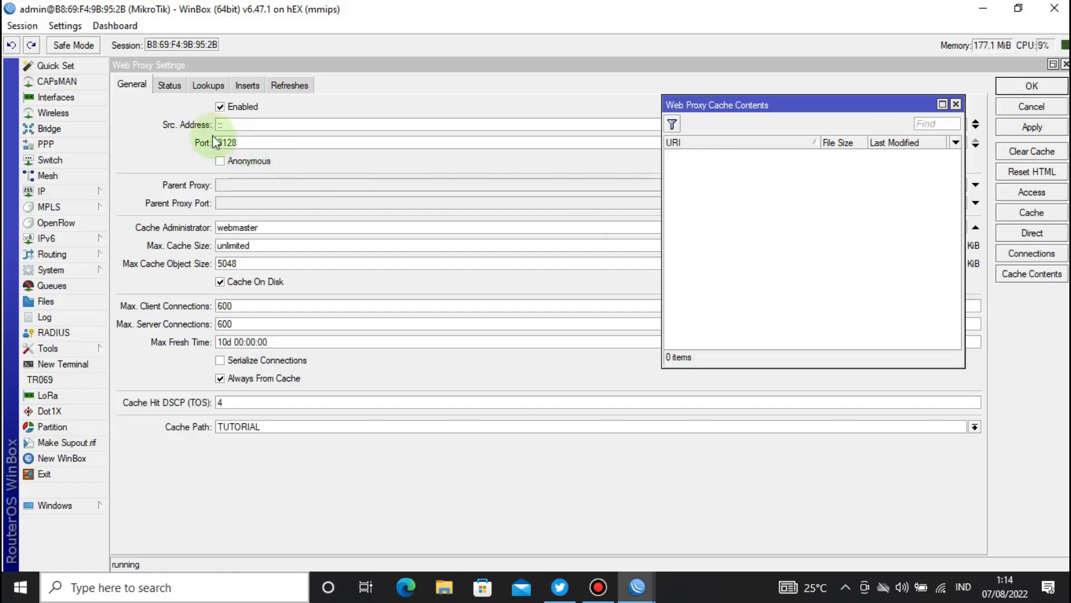
Step: Open the IP firewall's NAT rules, add a new rule and set its chain to dstnat
{"action": "left_click", "coordinate": [66, 192]}
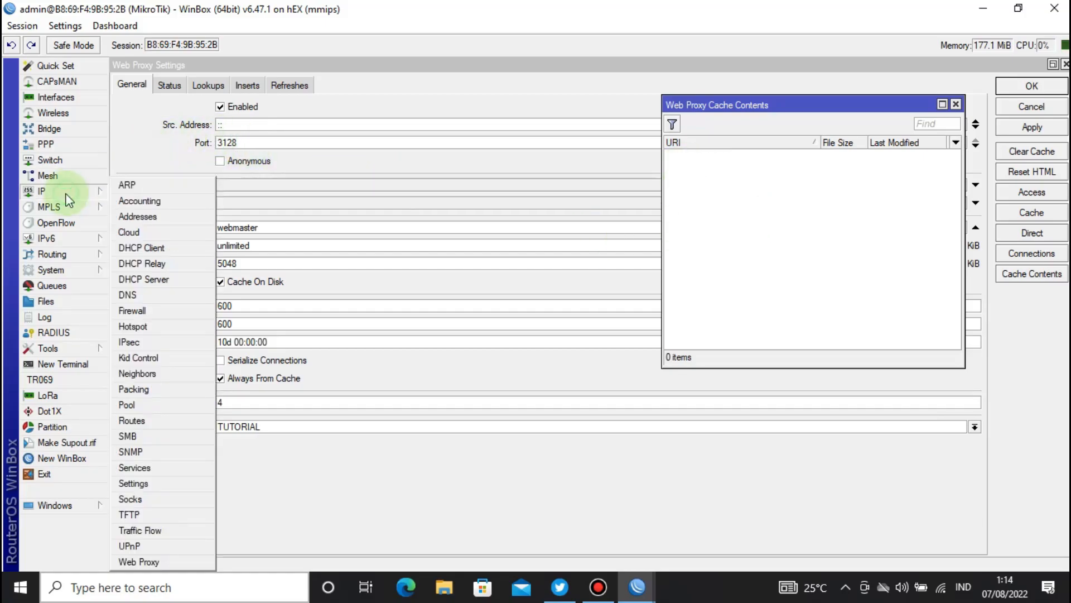
{"action": "left_click", "coordinate": [143, 311]}
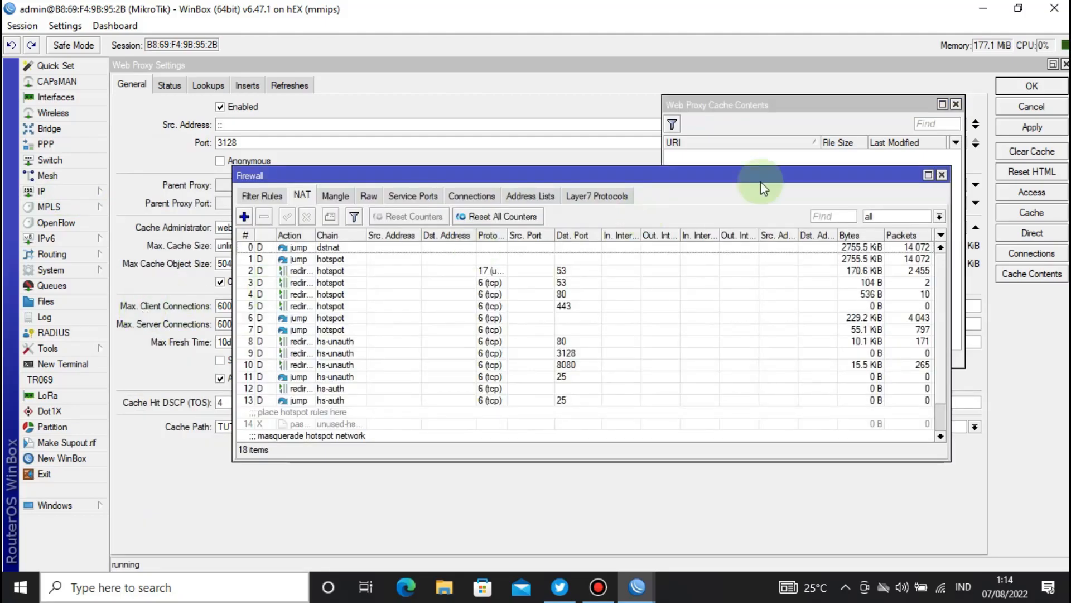
{"action": "left_click_drag", "start_coordinate": [761, 182], "coordinate": [596, 100]}
{"action": "left_click_drag", "start_coordinate": [203, 102], "coordinate": [303, 97]}
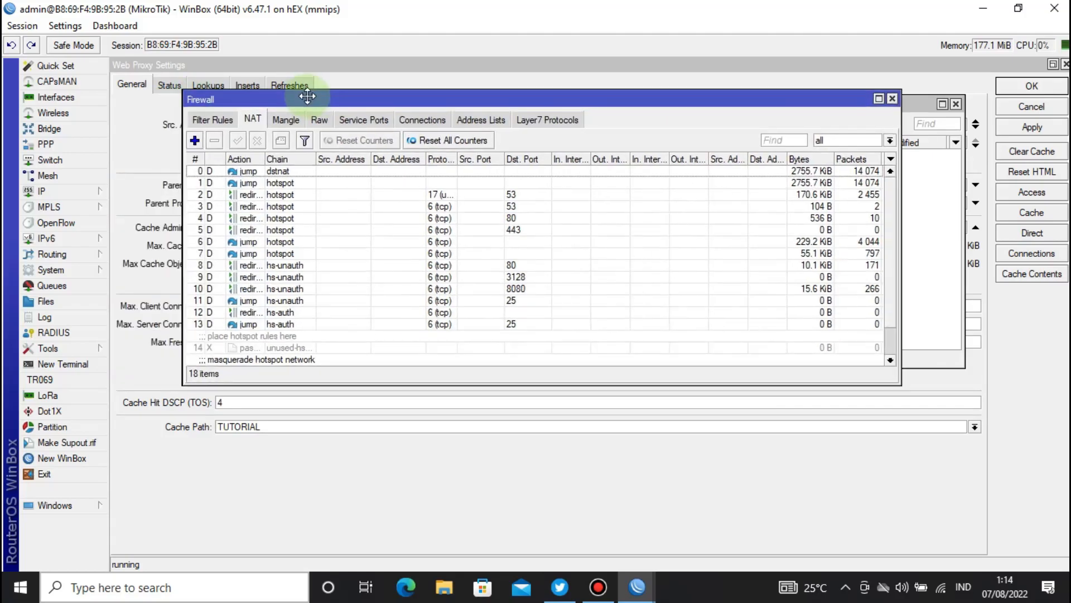
{"action": "left_click", "coordinate": [195, 142]}
{"action": "left_click", "coordinate": [468, 154]}
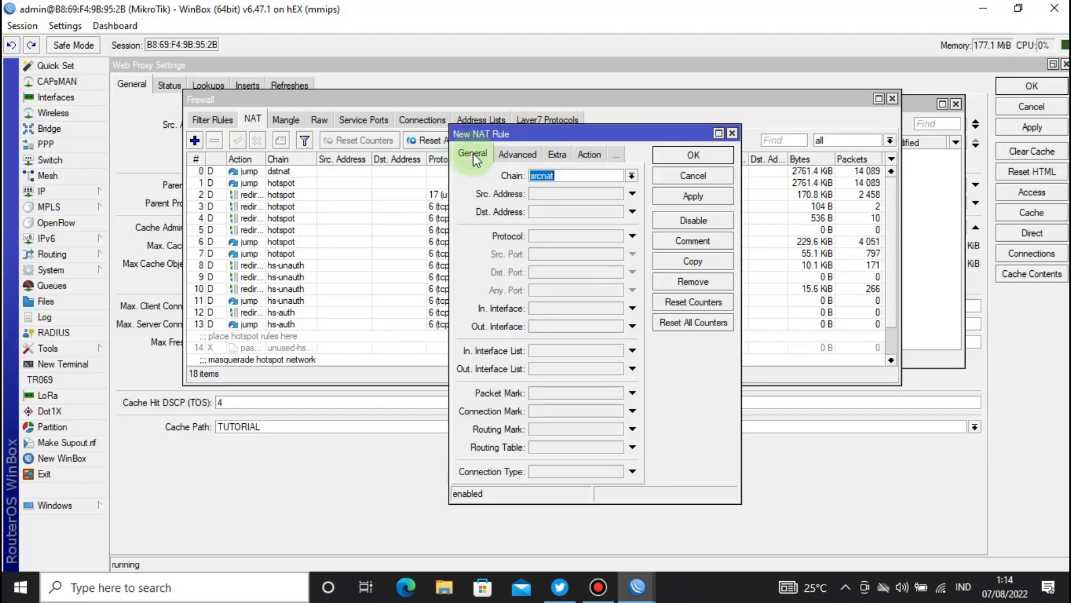
{"action": "left_click", "coordinate": [632, 176]}
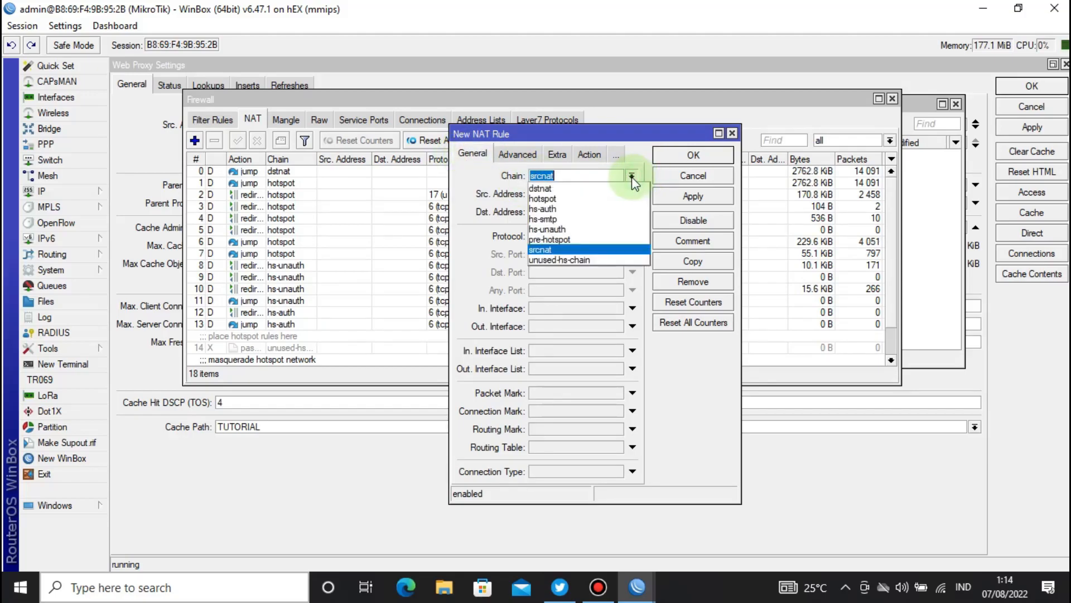
{"action": "left_click", "coordinate": [544, 189]}
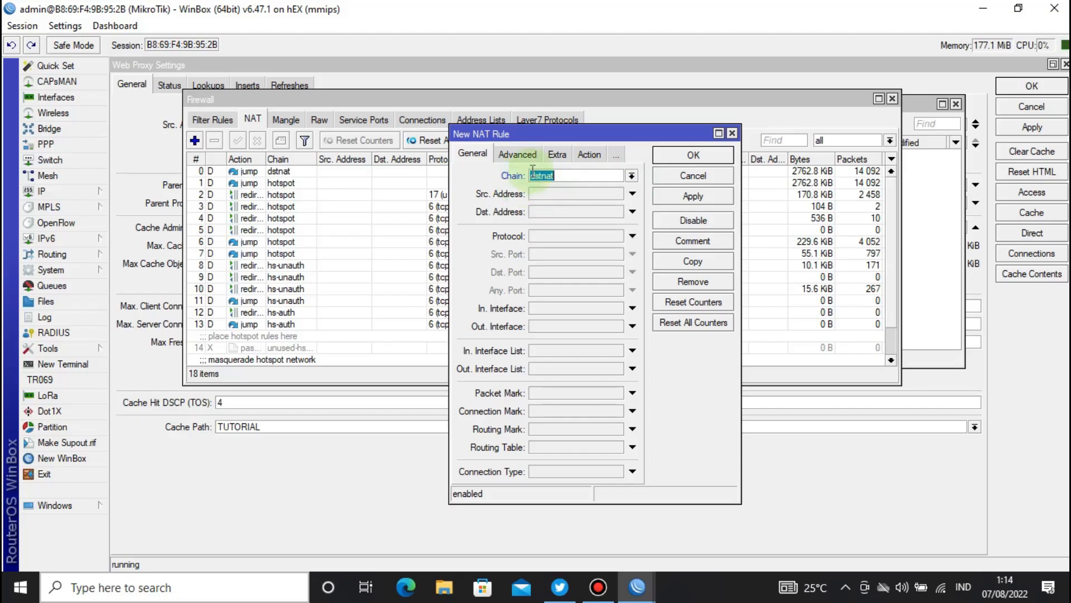
Step: Set the new NAT rule's protocol to 6 (tcp) and its destination ports to 80,8080,3128
{"action": "left_click", "coordinate": [549, 234]}
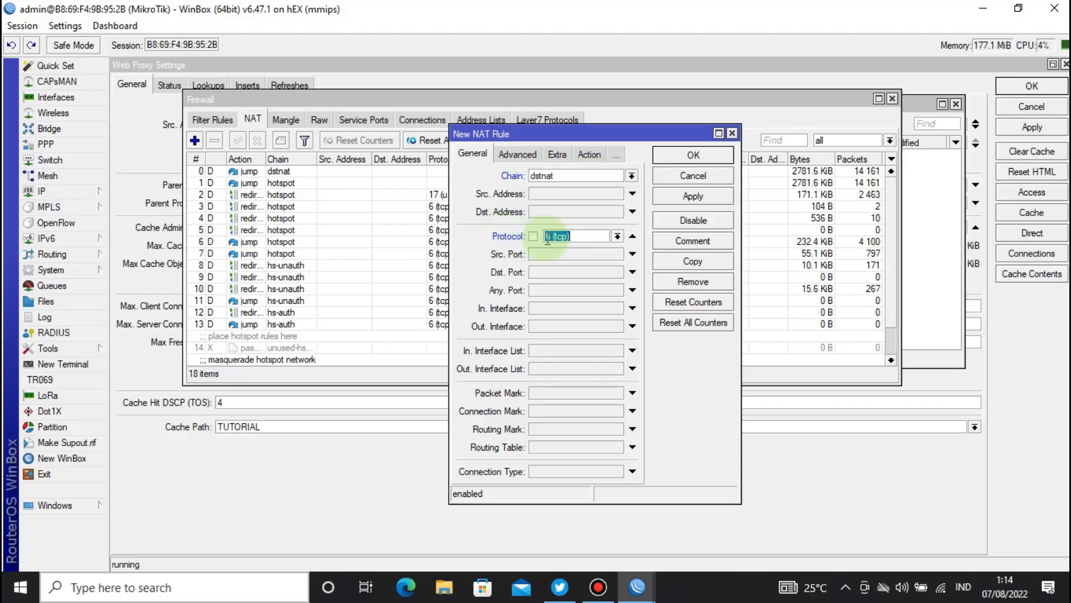
{"action": "left_click", "coordinate": [580, 235]}
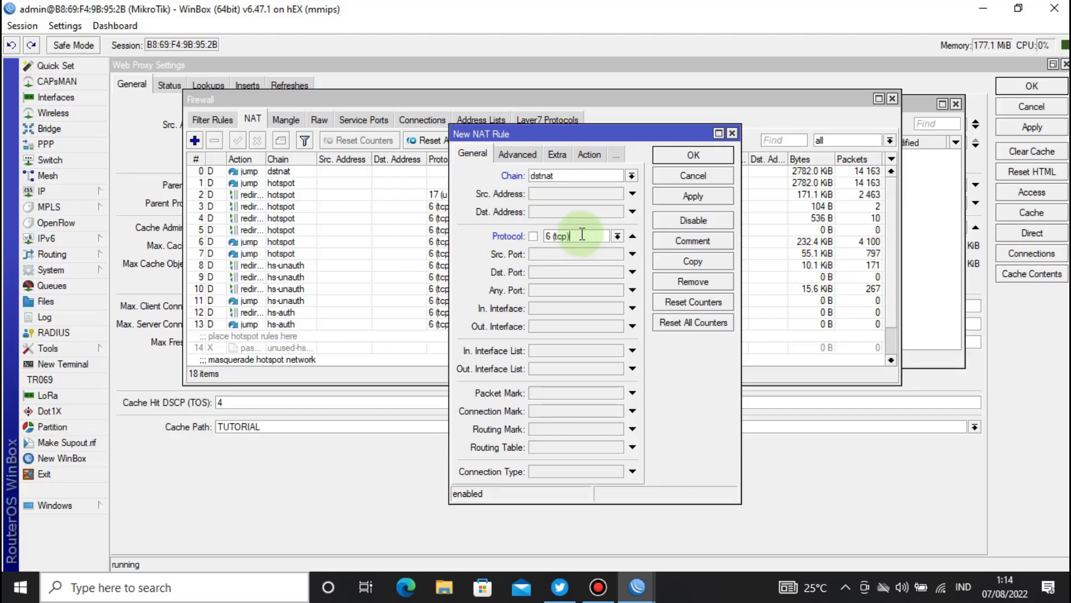
{"action": "left_click", "coordinate": [548, 272]}
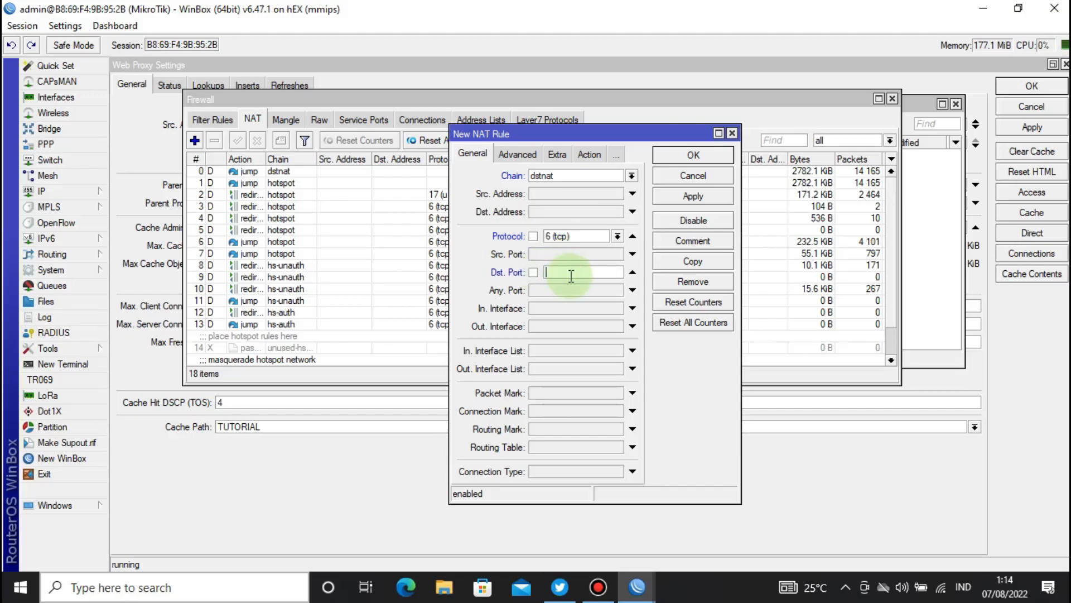
{"action": "type", "text": "80,8080,3"}
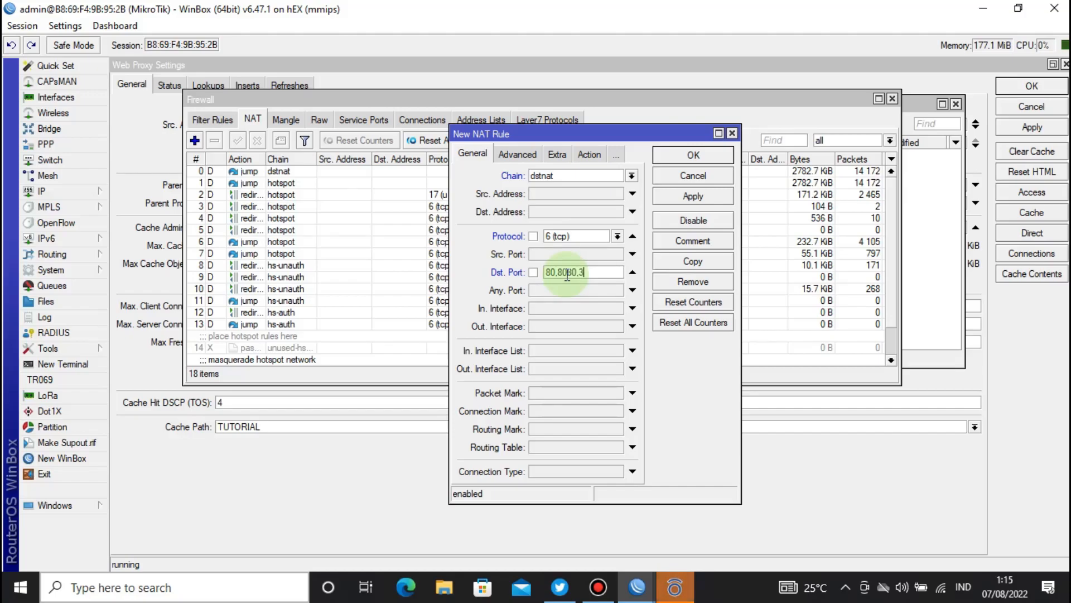
{"action": "type", "text": "12"}
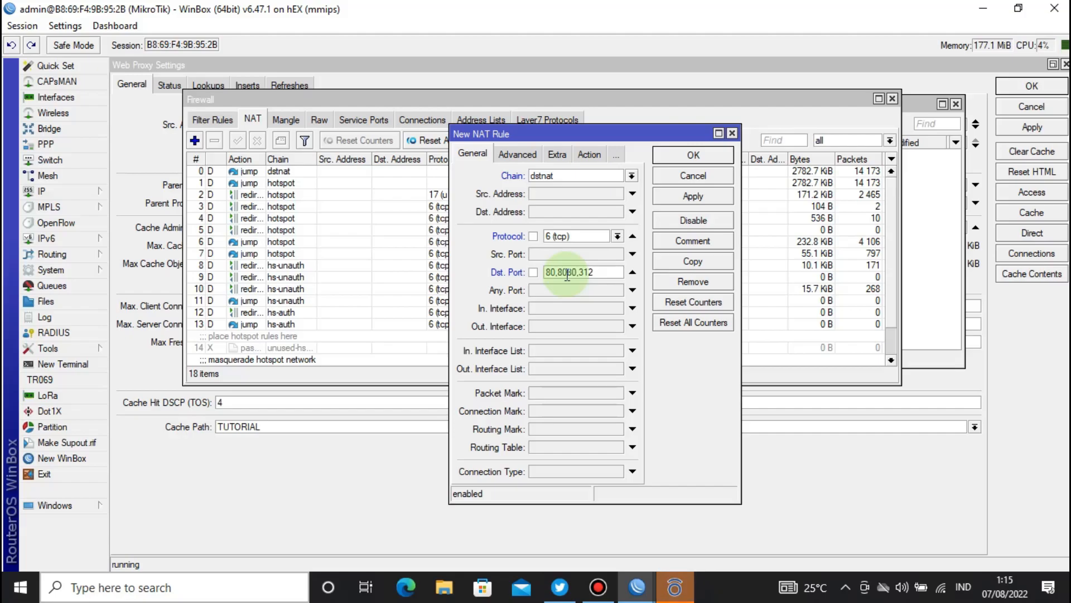
{"action": "type", "text": "8"}
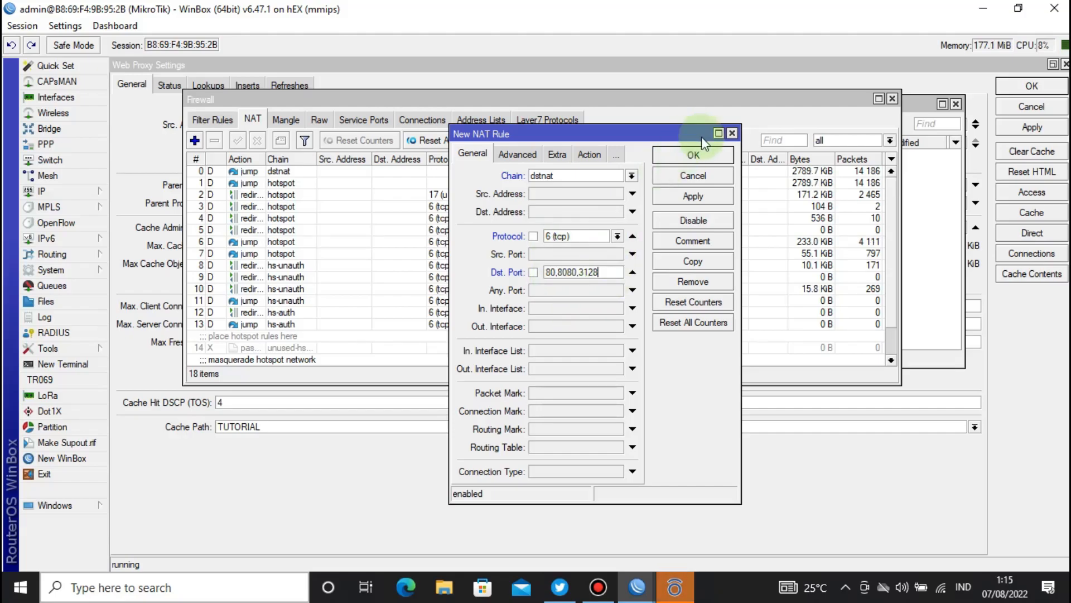
{"action": "left_click", "coordinate": [719, 133]}
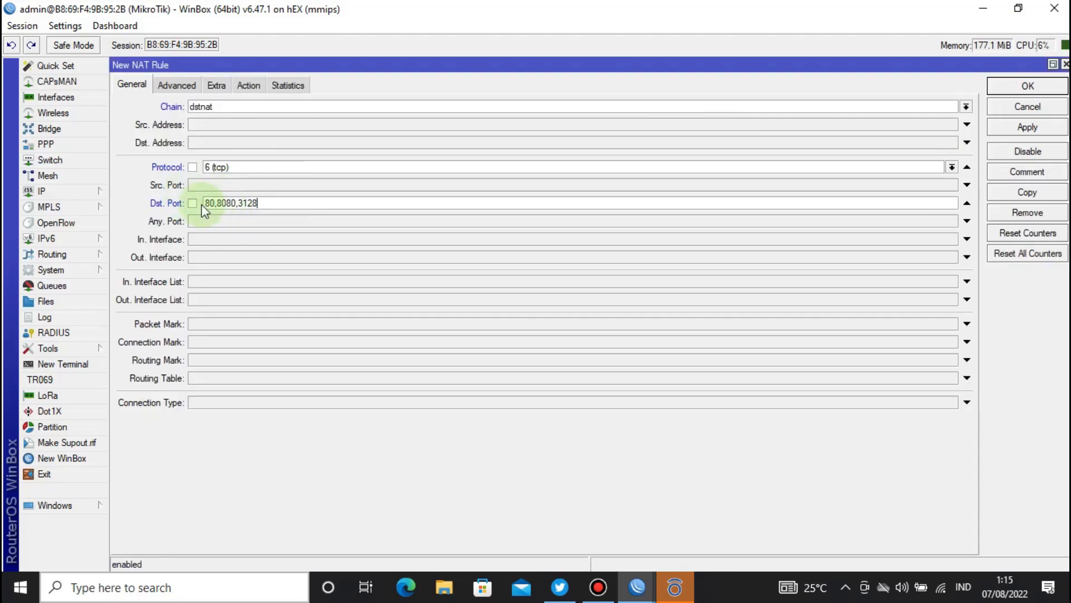
{"action": "left_click", "coordinate": [272, 204]}
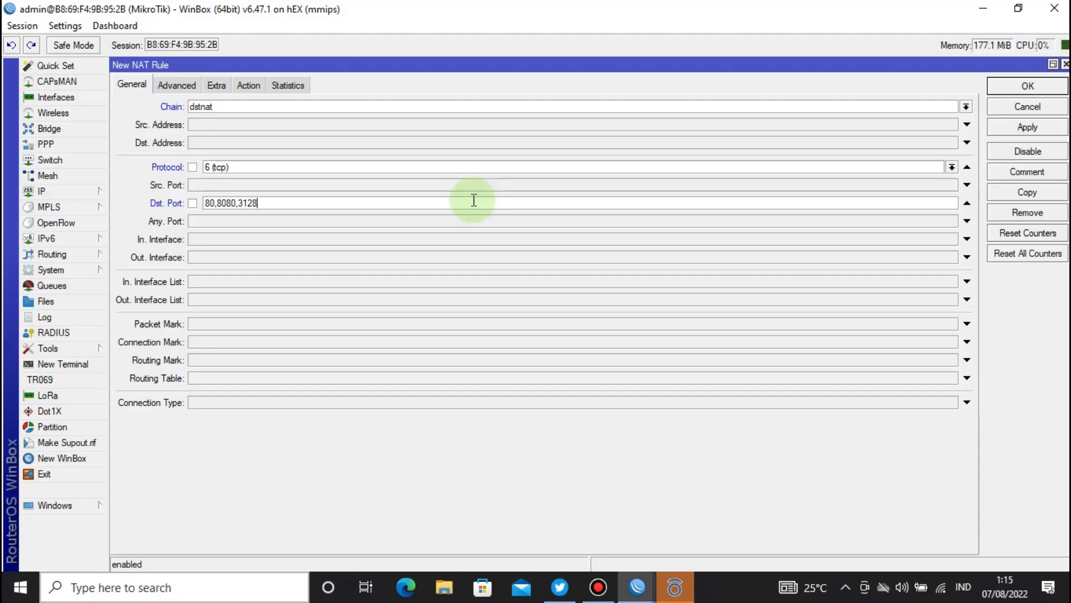
Step: Set the NAT rule's action to redirect and activate its To Ports value for editing
{"action": "left_click", "coordinate": [250, 86]}
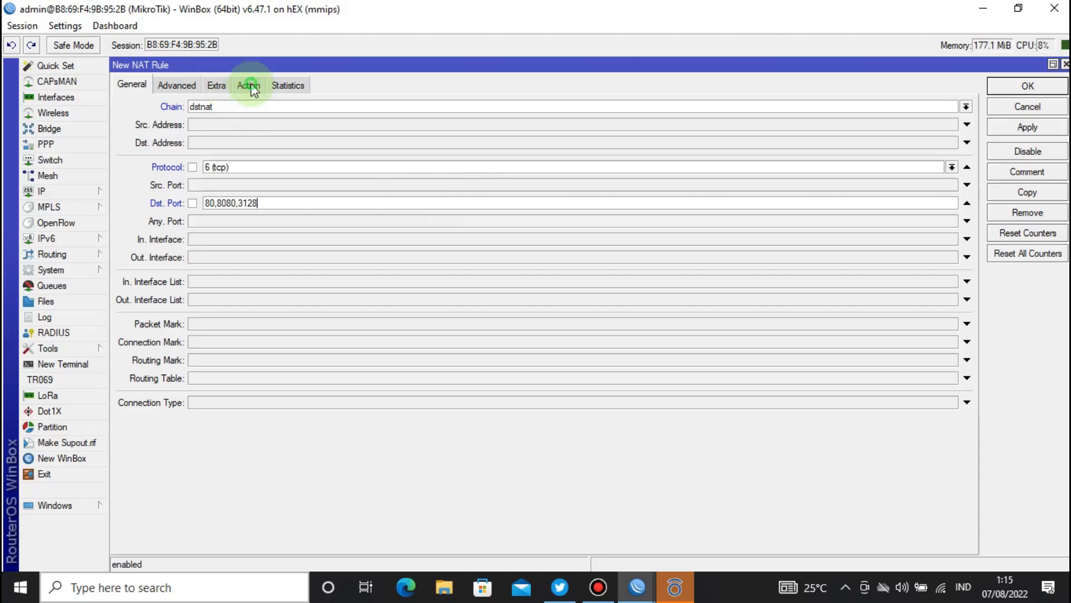
{"action": "left_click", "coordinate": [229, 106]}
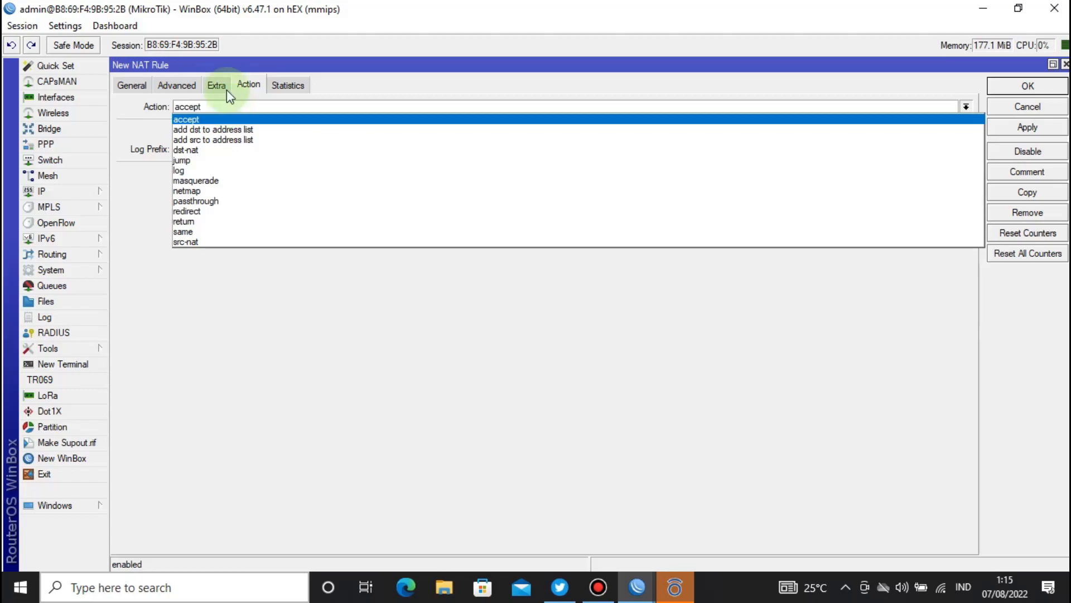
{"action": "left_click", "coordinate": [205, 211]}
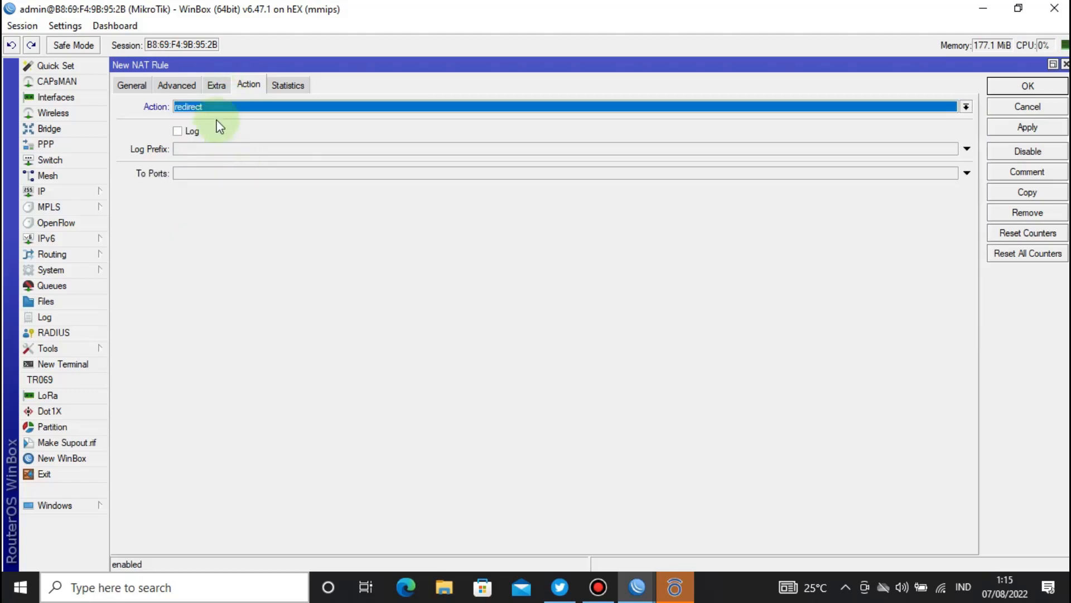
{"action": "left_click", "coordinate": [187, 173]}
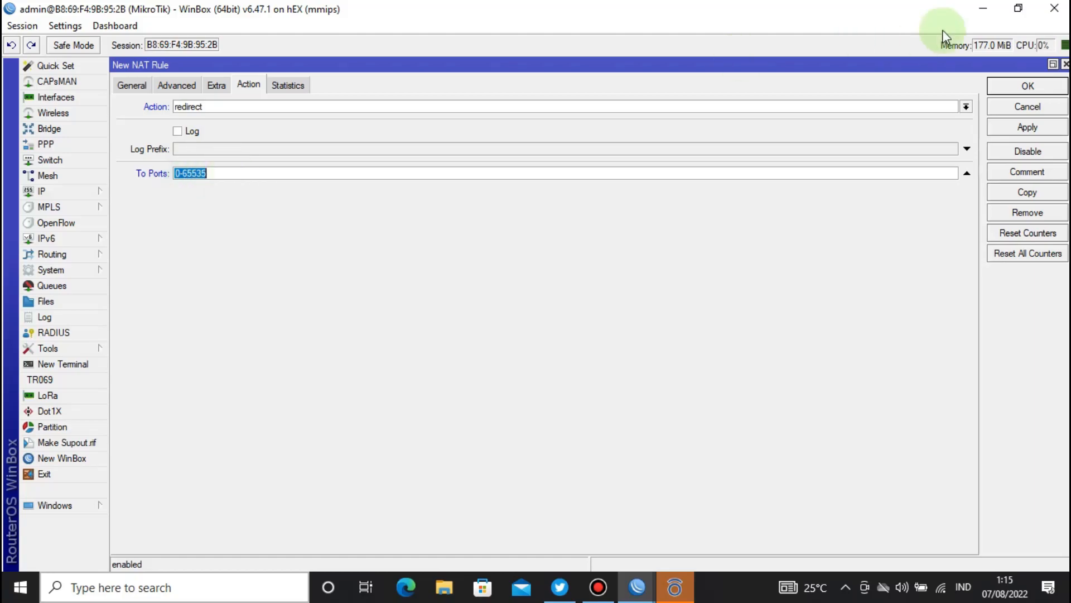
Step: Bring the web proxy settings forward beside the NAT rule and copy the proxy's port number 3128
{"action": "left_click", "coordinate": [1053, 67]}
{"action": "left_click_drag", "start_coordinate": [638, 132], "coordinate": [433, 110]}
{"action": "left_click", "coordinate": [914, 191]}
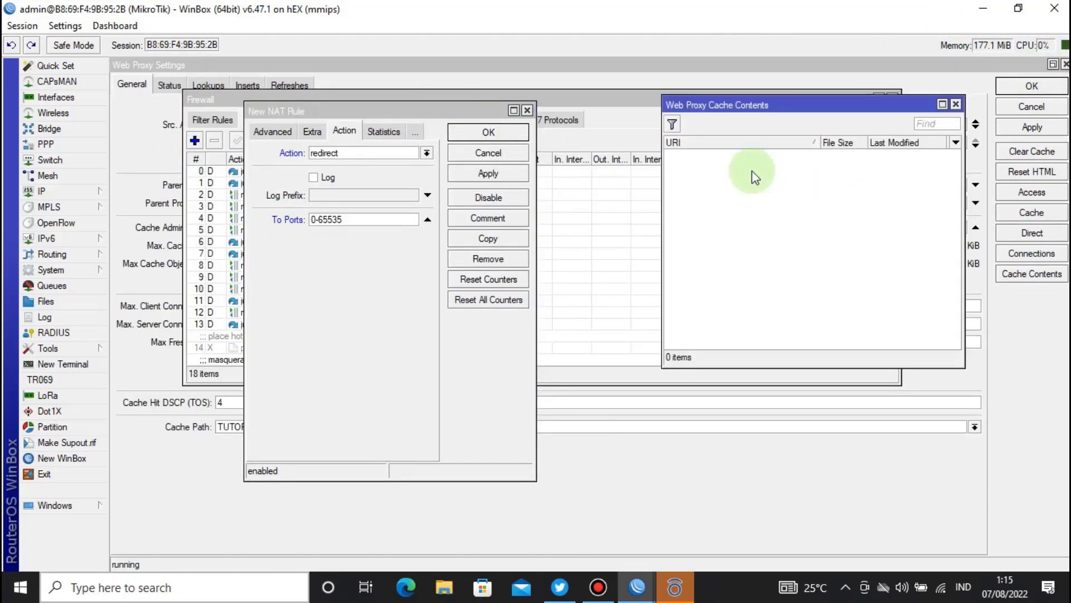
{"action": "left_click", "coordinate": [613, 95]}
{"action": "left_click_drag", "start_coordinate": [394, 108], "coordinate": [422, 166]}
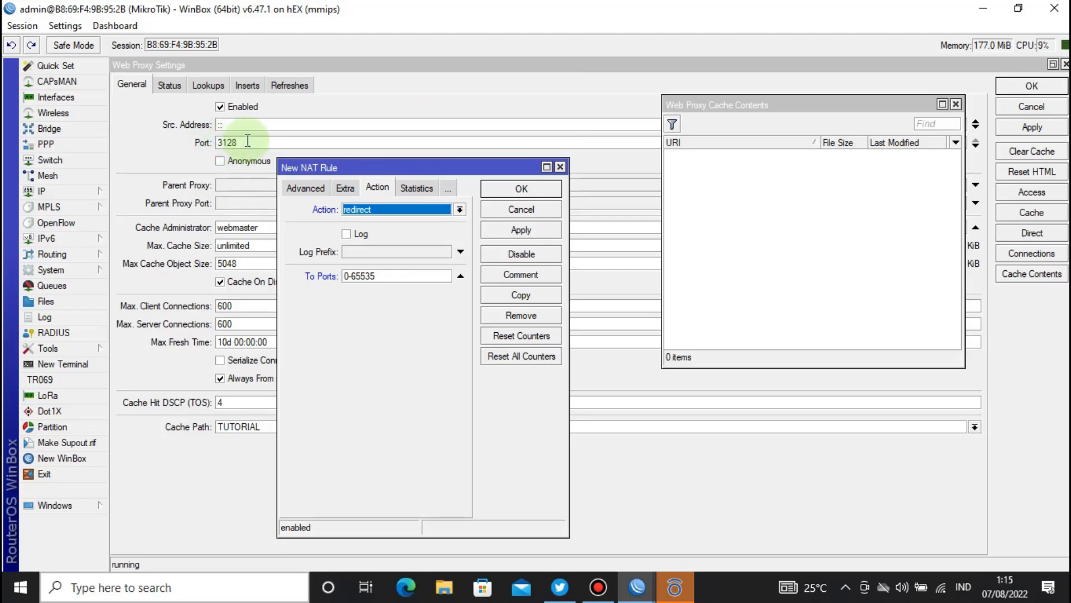
{"action": "double_click", "coordinate": [228, 143]}
{"action": "right_click", "coordinate": [226, 144]}
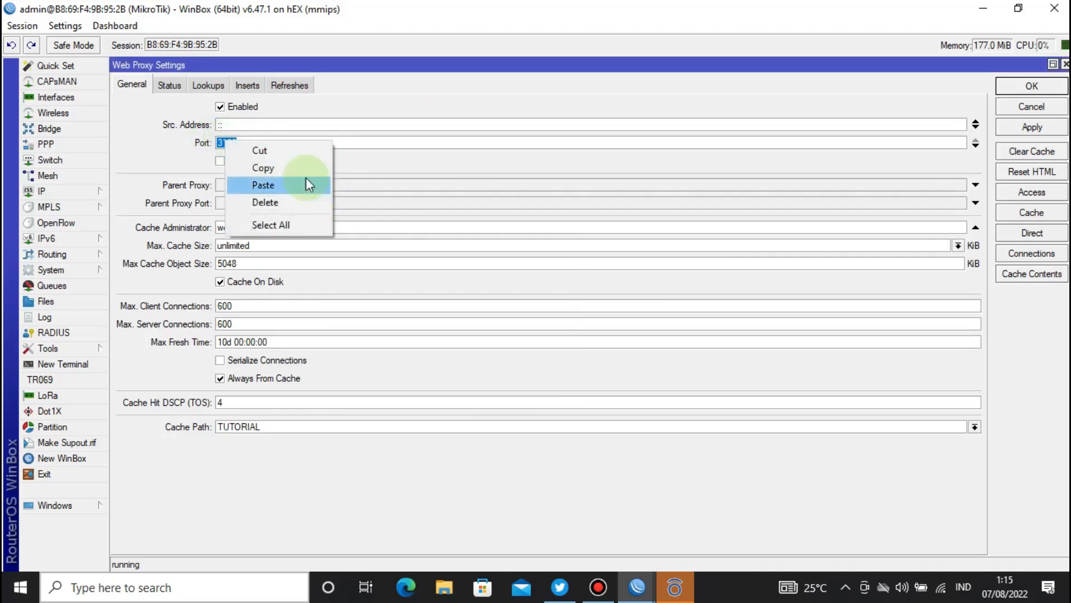
{"action": "left_click", "coordinate": [280, 170]}
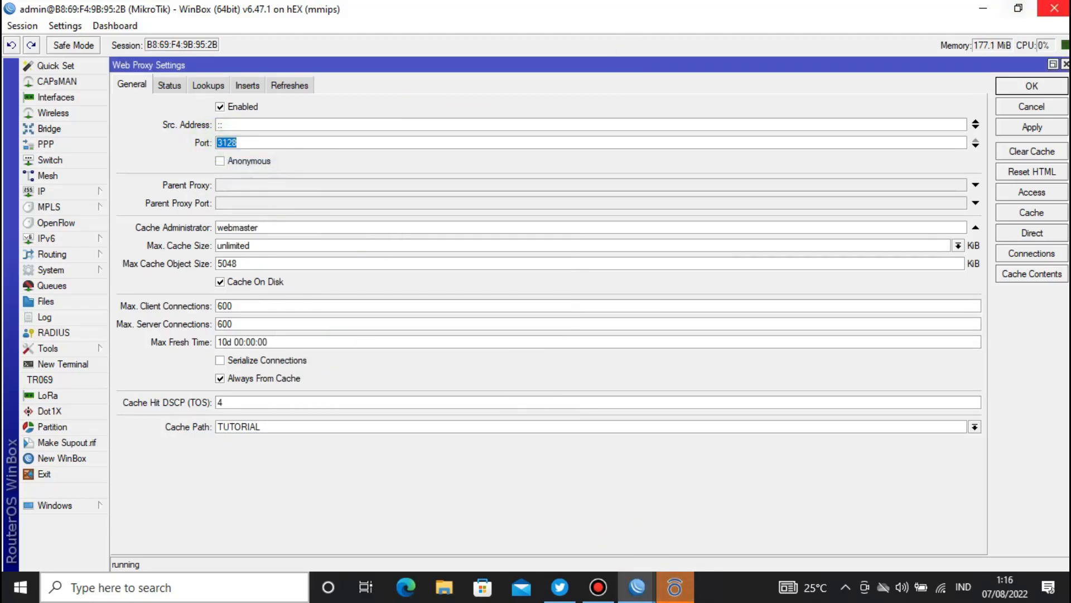
{"action": "left_click", "coordinate": [1053, 64]}
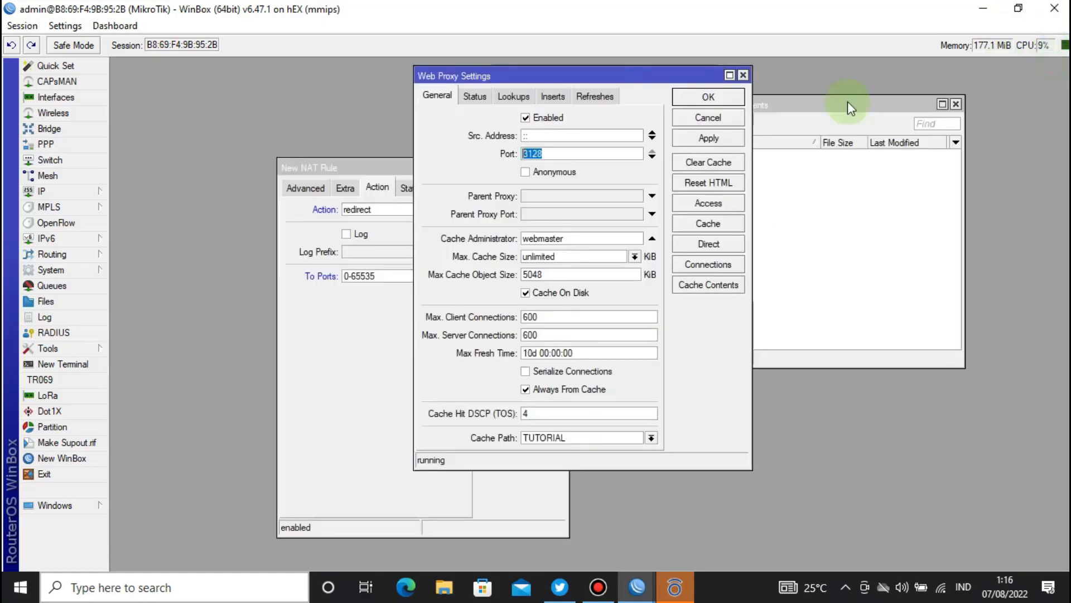
Step: Replace the NAT rule's To Ports value with the copied proxy port 3128
{"action": "left_click", "coordinate": [359, 166]}
{"action": "left_click_drag", "start_coordinate": [383, 167], "coordinate": [856, 79]}
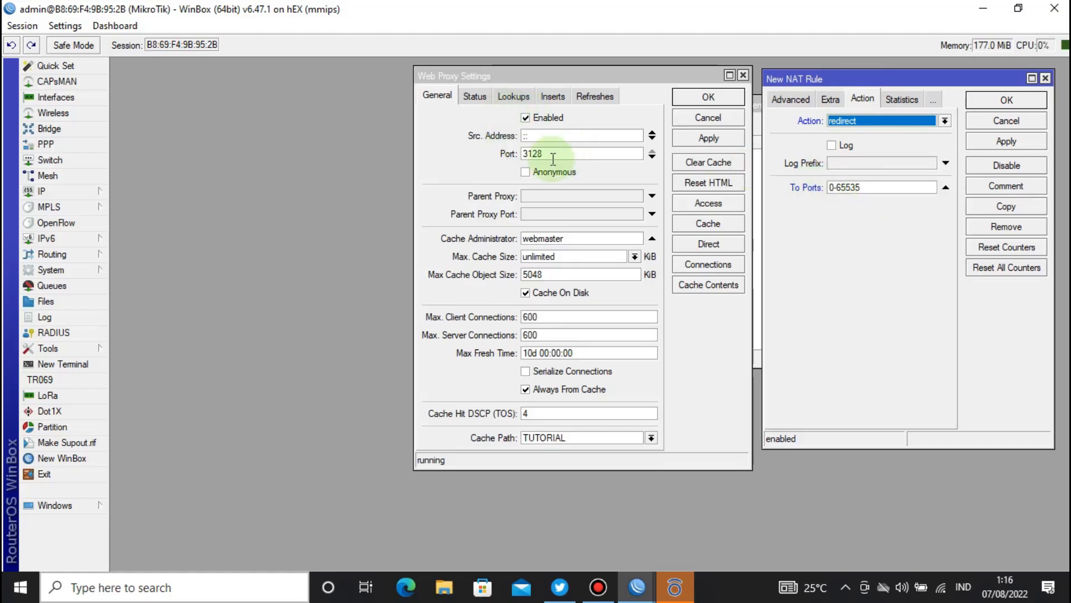
{"action": "left_click_drag", "start_coordinate": [871, 187], "coordinate": [830, 189]}
{"action": "right_click", "coordinate": [858, 188]}
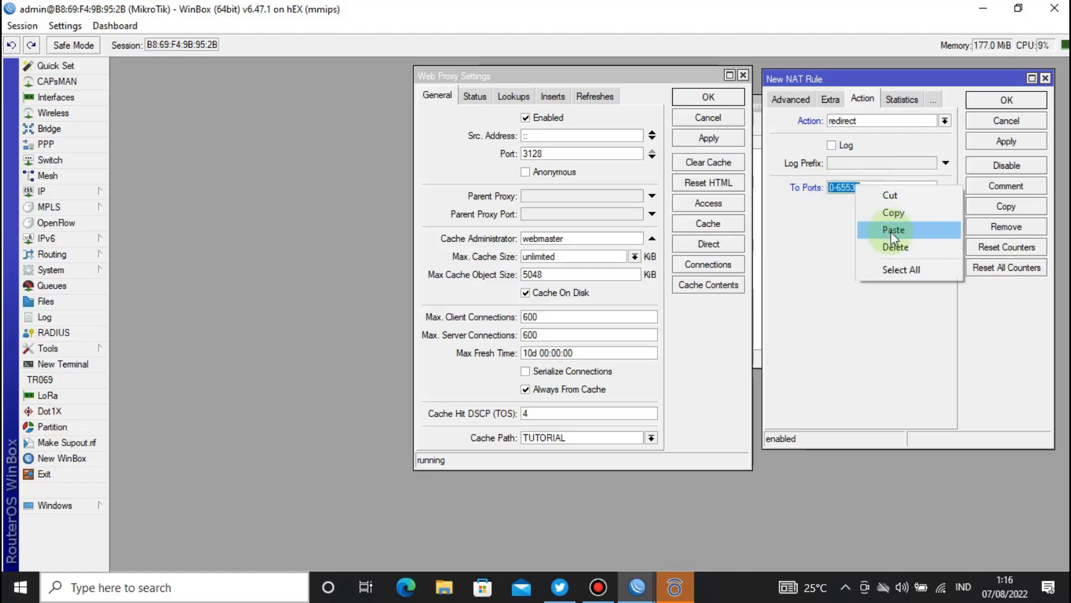
{"action": "left_click", "coordinate": [893, 230]}
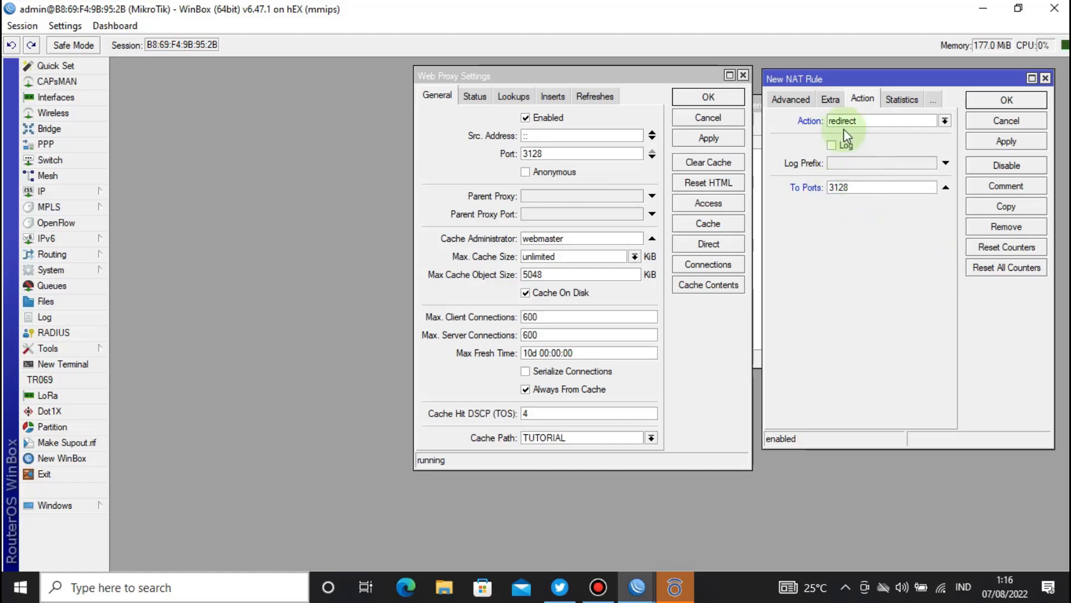
Step: Review the NAT rule's general and action settings, then apply and save the rule
{"action": "left_click", "coordinate": [788, 99]}
{"action": "left_click", "coordinate": [786, 99]}
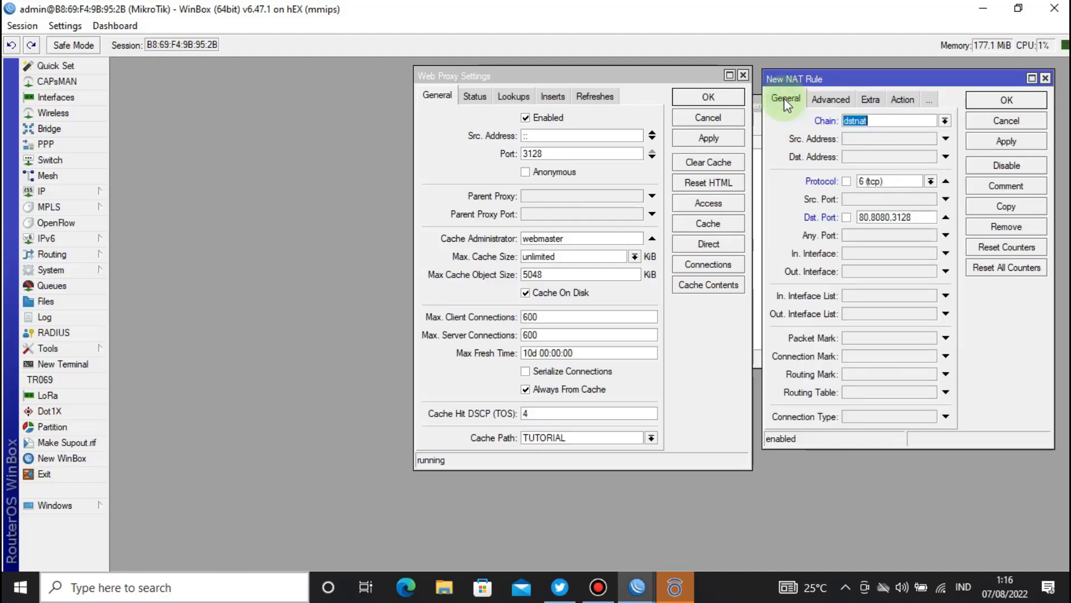
{"action": "left_click", "coordinate": [806, 227]}
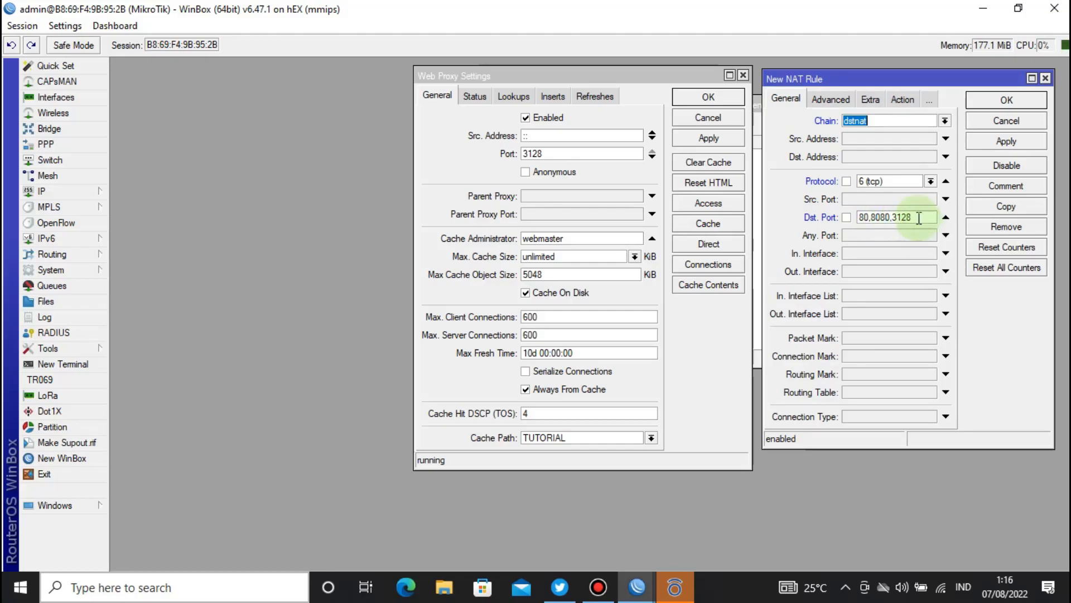
{"action": "left_click", "coordinate": [901, 100]}
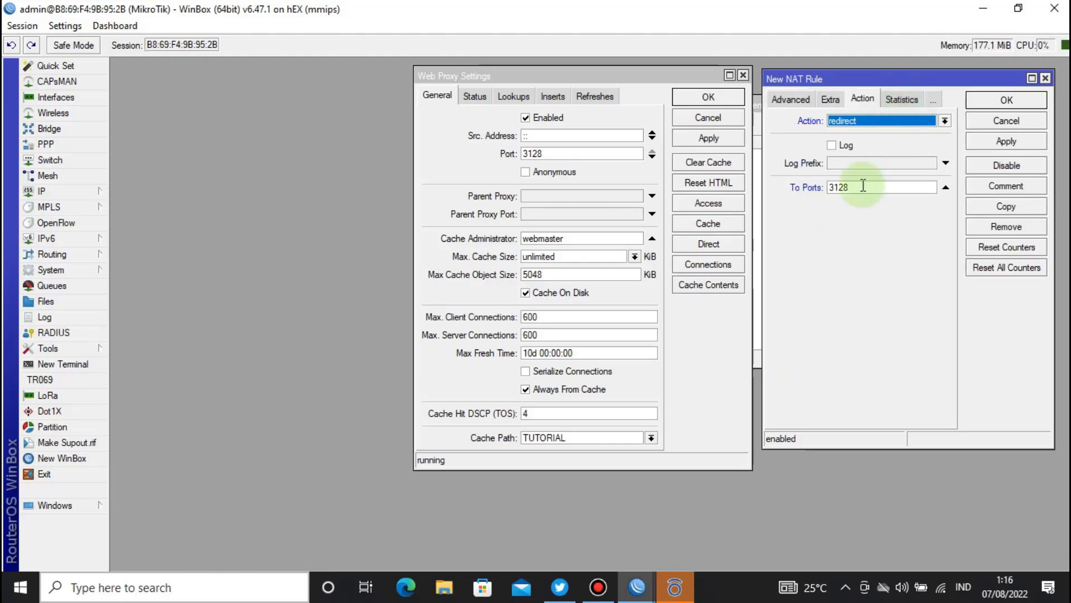
{"action": "left_click", "coordinate": [865, 187]}
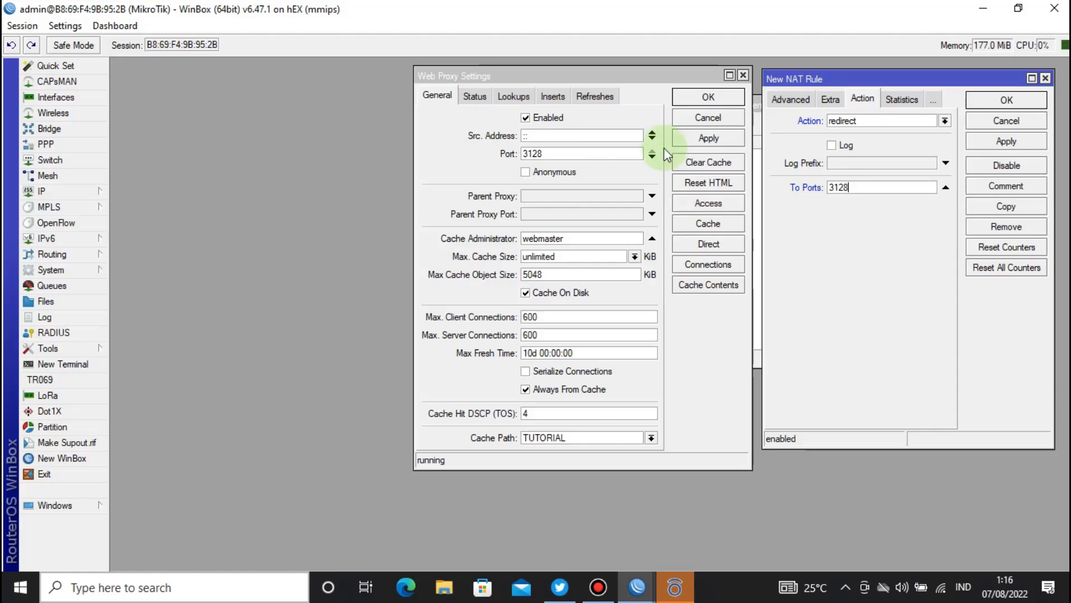
{"action": "left_click", "coordinate": [1023, 142]}
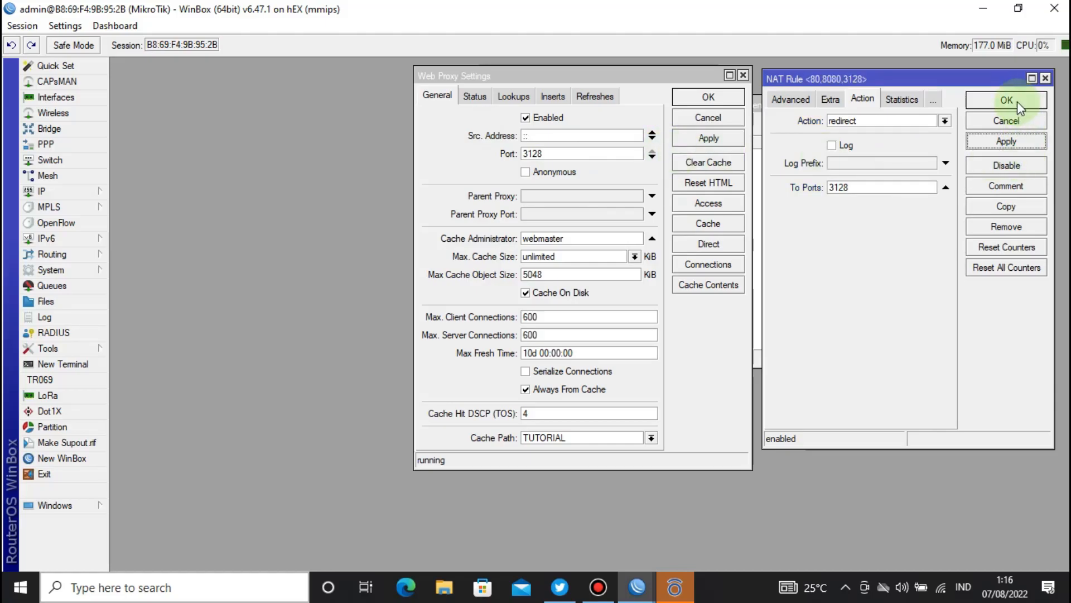
{"action": "left_click", "coordinate": [1017, 102]}
Step: Reopen the web proxy's cache contents and view the proxy's status statistics
{"action": "left_click", "coordinate": [878, 105]}
{"action": "left_click_drag", "start_coordinate": [878, 105], "coordinate": [958, 104]}
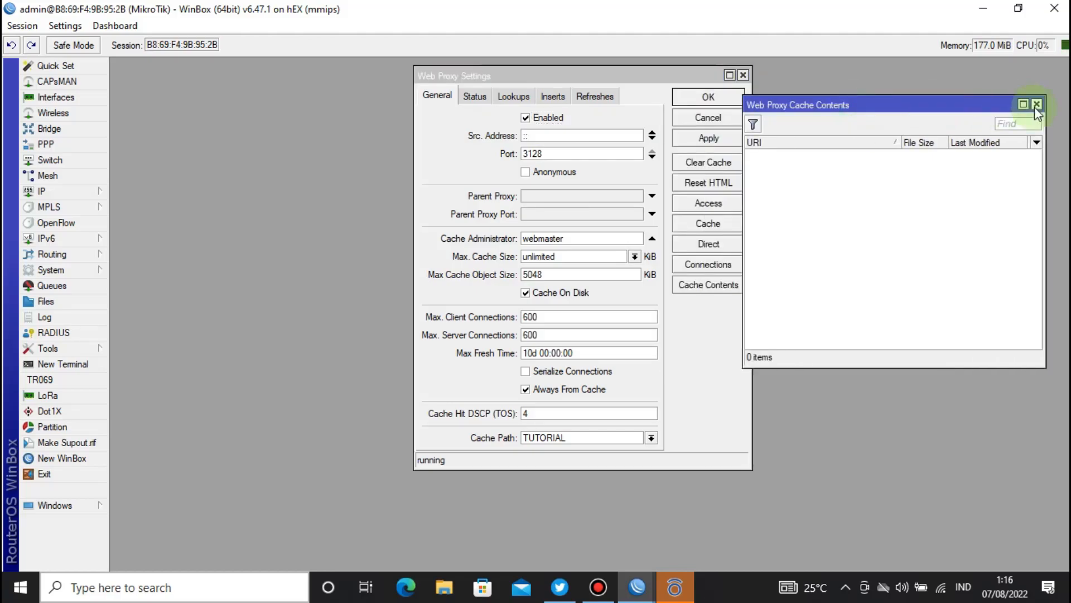
{"action": "left_click", "coordinate": [1036, 104]}
{"action": "left_click", "coordinate": [725, 289]}
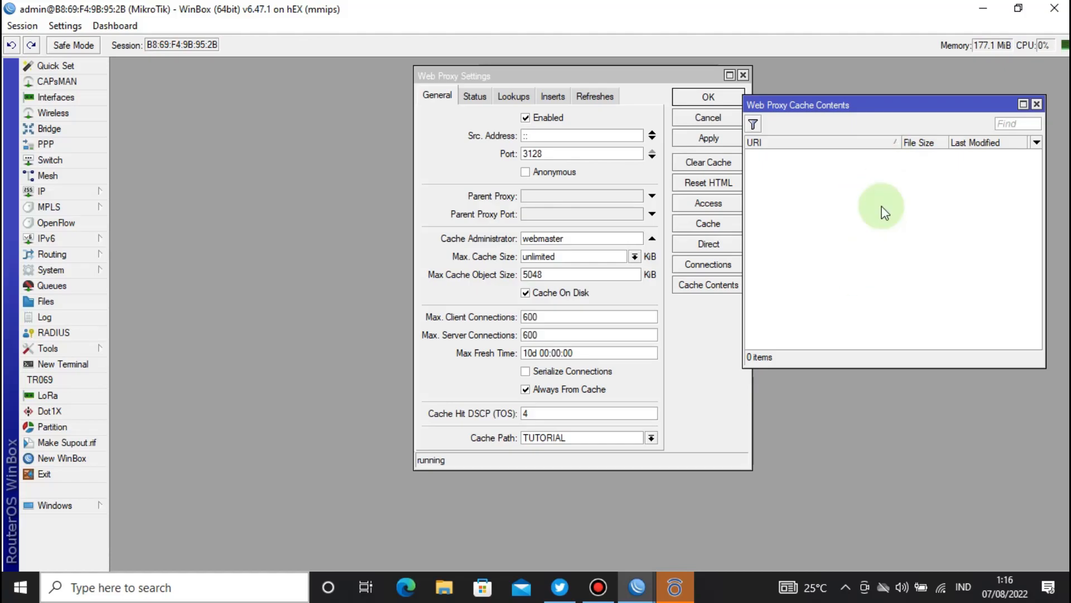
{"action": "left_click_drag", "start_coordinate": [584, 77], "coordinate": [454, 77]}
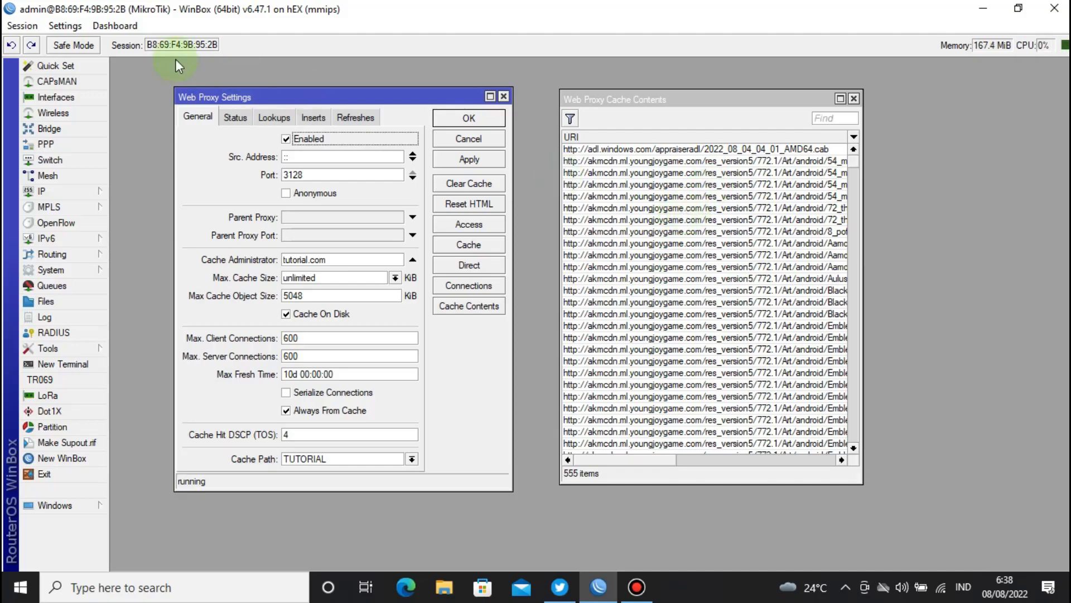
{"action": "left_click", "coordinate": [233, 119]}
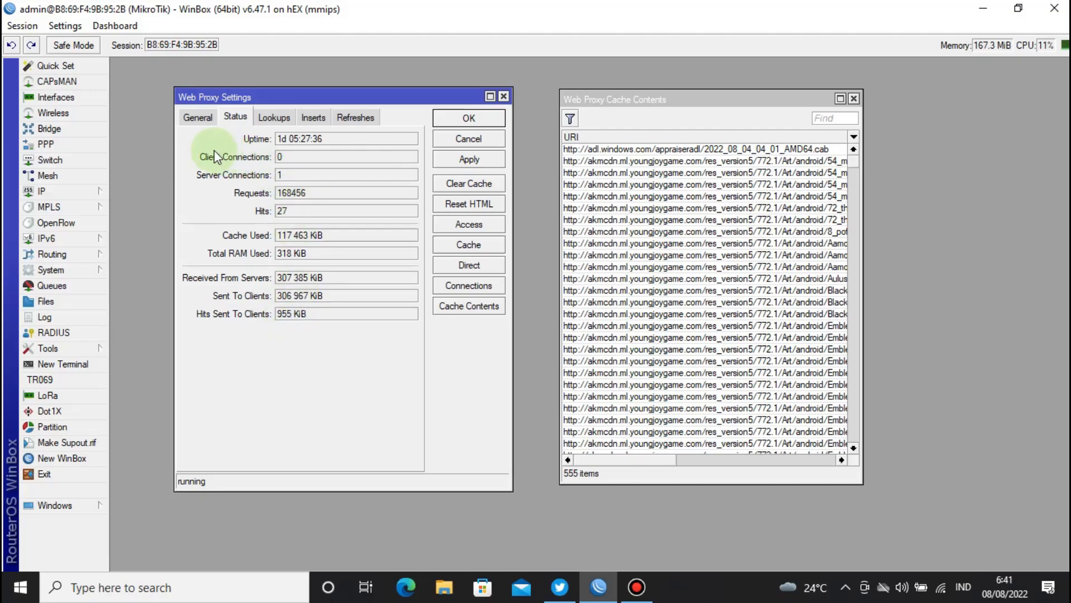
Step: Review the web proxy's general settings and the dstnat redirect rule's action in the firewall NAT list, then close the rule and firewall windows
{"action": "left_click", "coordinate": [193, 119]}
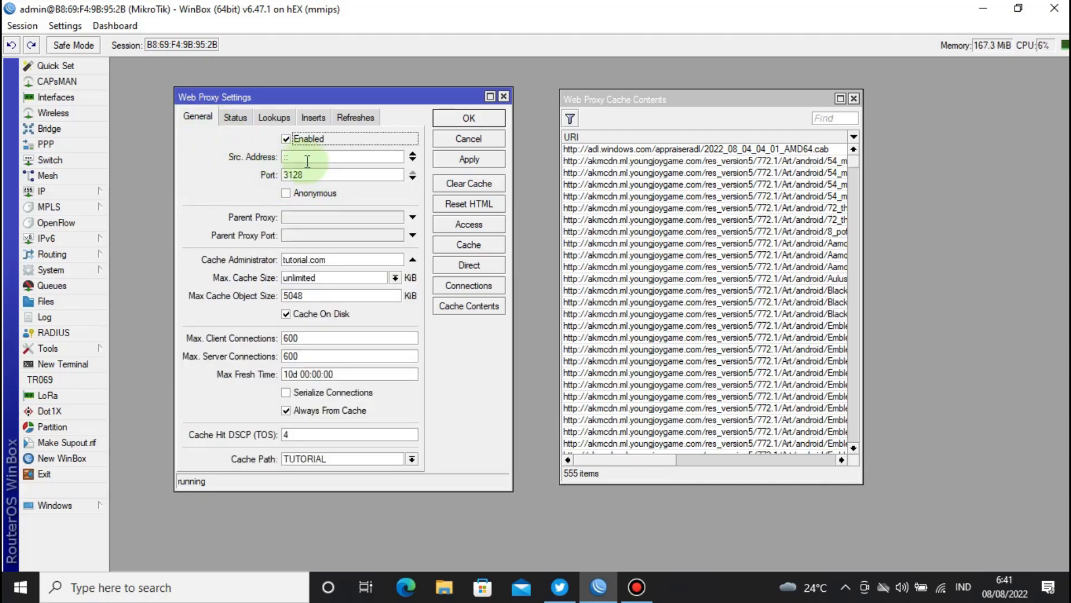
{"action": "left_click", "coordinate": [95, 191]}
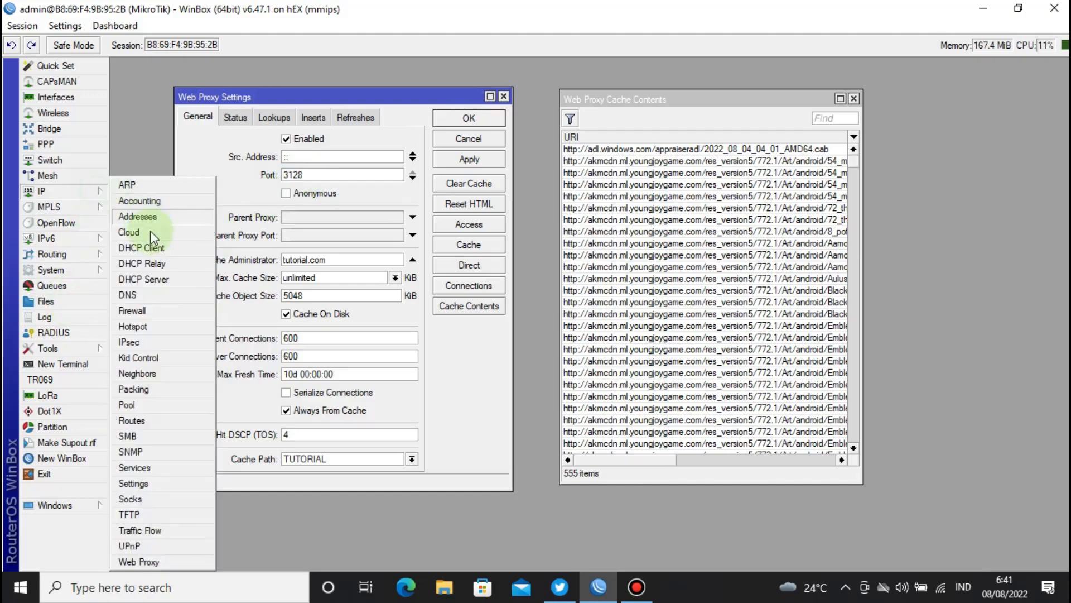
{"action": "left_click", "coordinate": [144, 309]}
{"action": "left_click", "coordinate": [273, 360]}
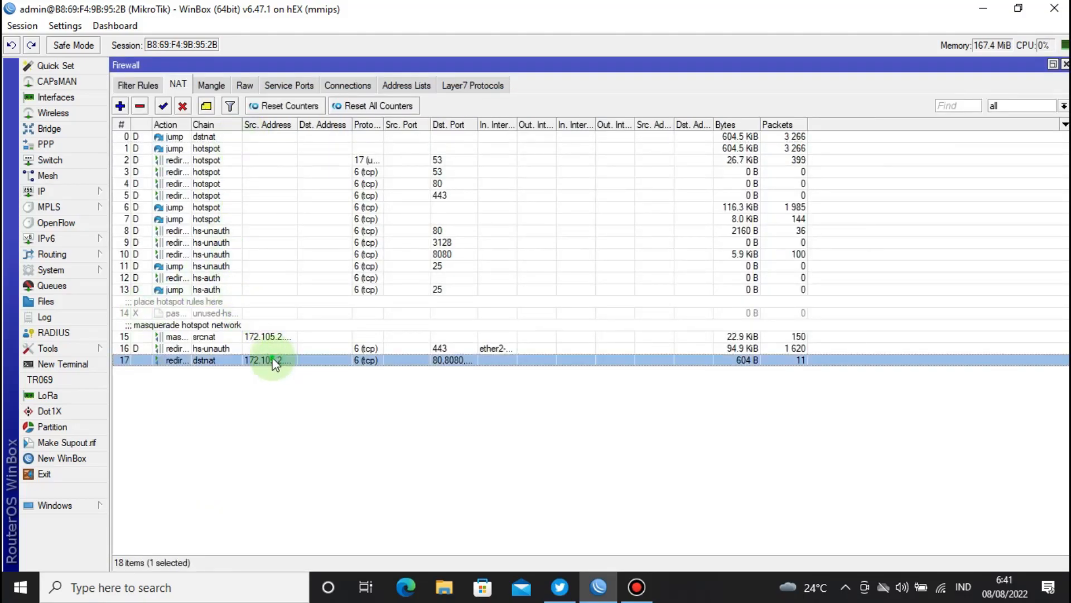
{"action": "double_click", "coordinate": [284, 360]}
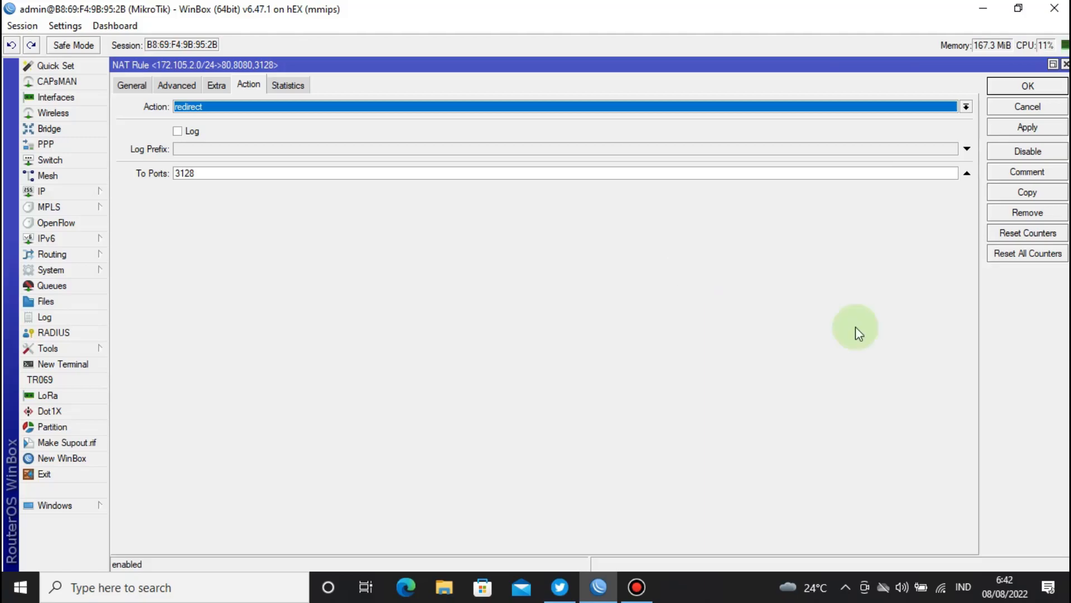
{"action": "left_click", "coordinate": [1066, 64]}
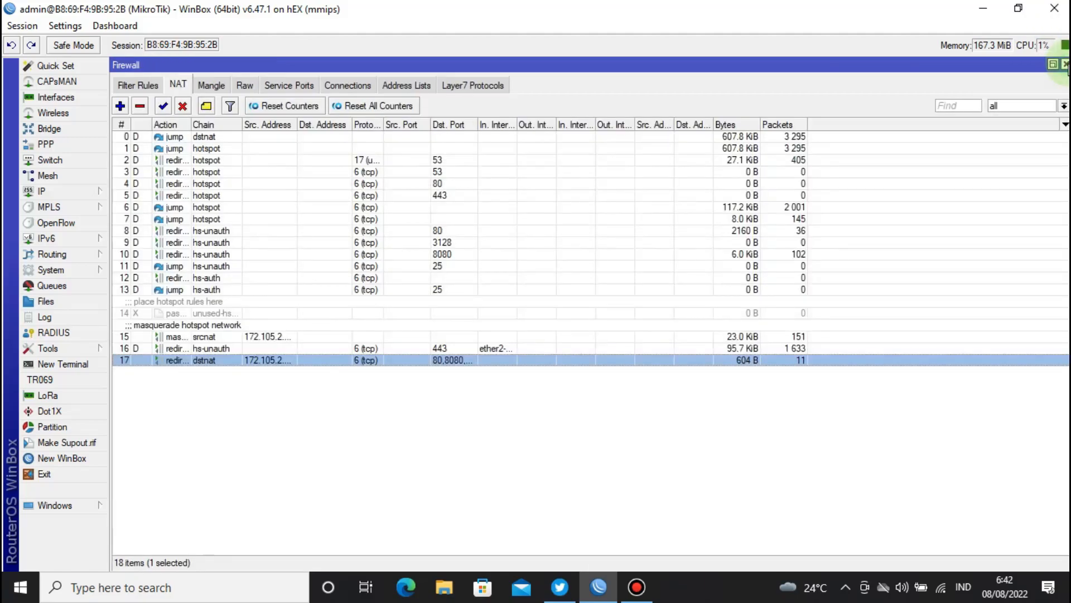
{"action": "left_click", "coordinate": [1066, 64]}
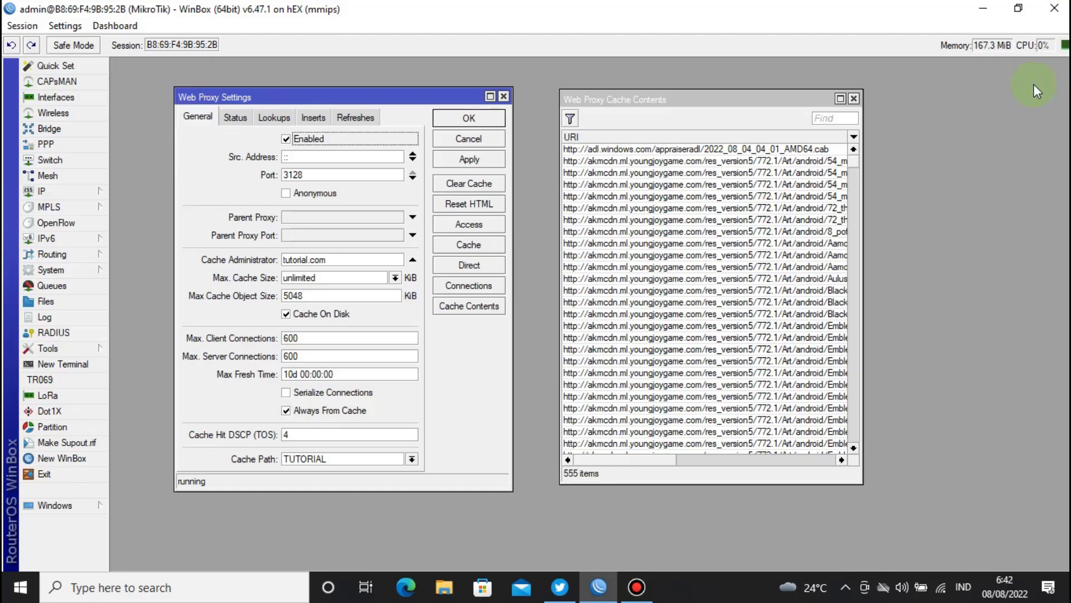